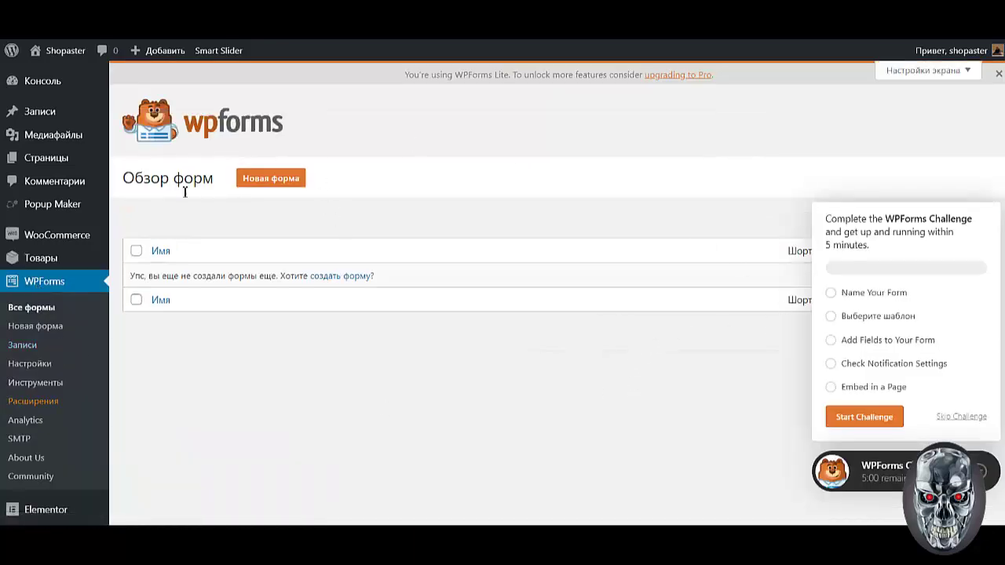
Create a new form named КОНСУЛЬТАЦИЯ from the blank template Пустая форма.
left_click(267, 182)
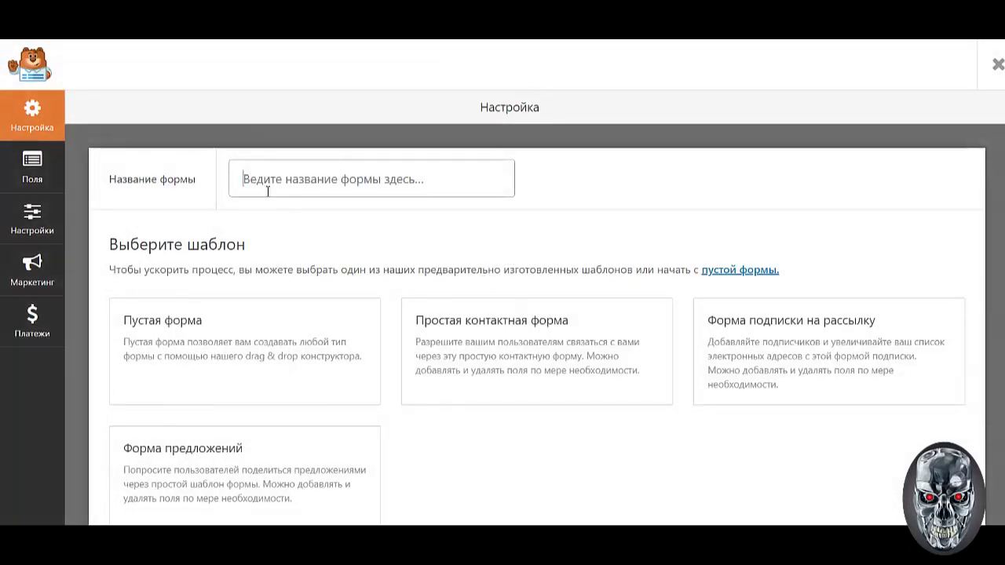
left_click(320, 182)
left_click(301, 239)
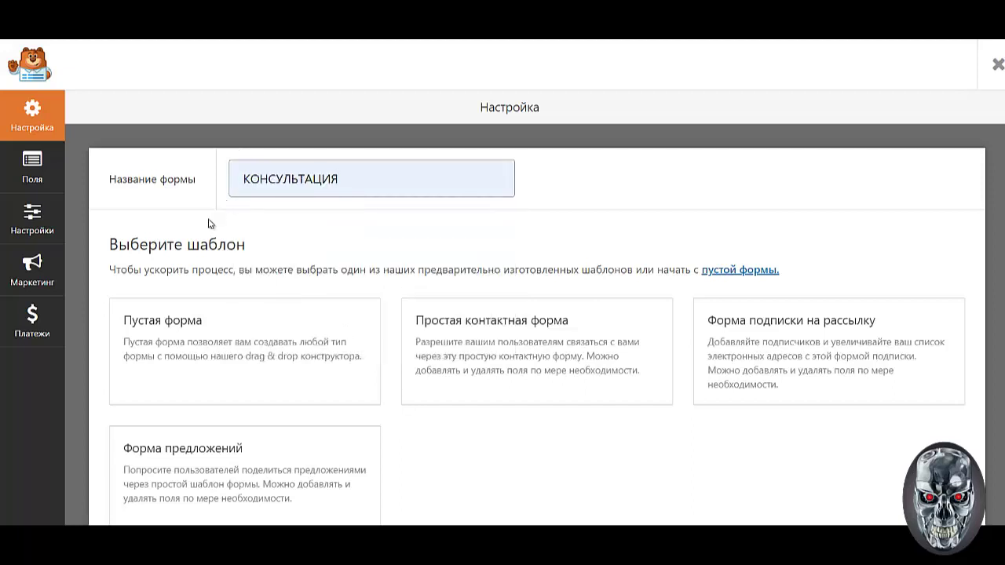
mouse_move(162, 342)
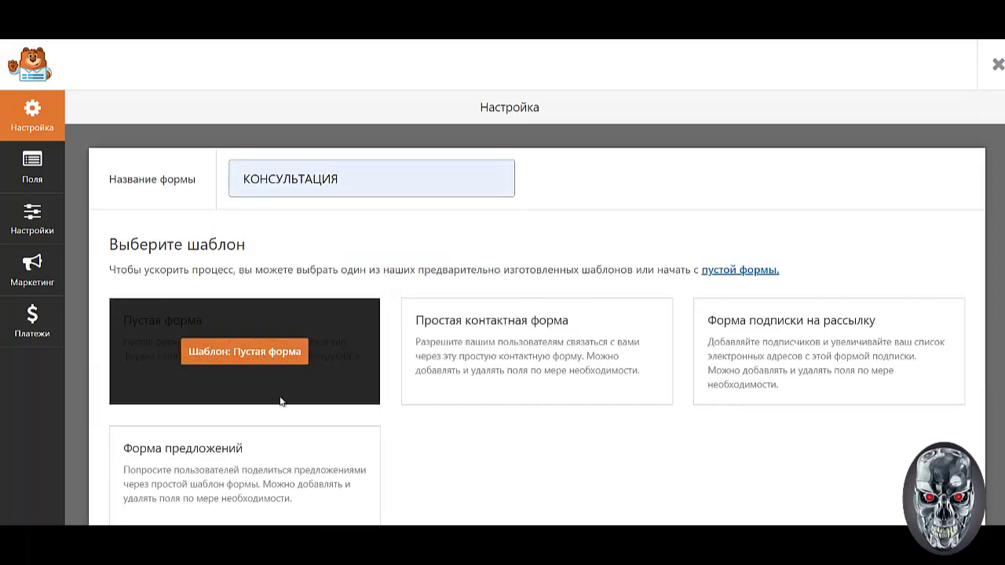
left_click(255, 358)
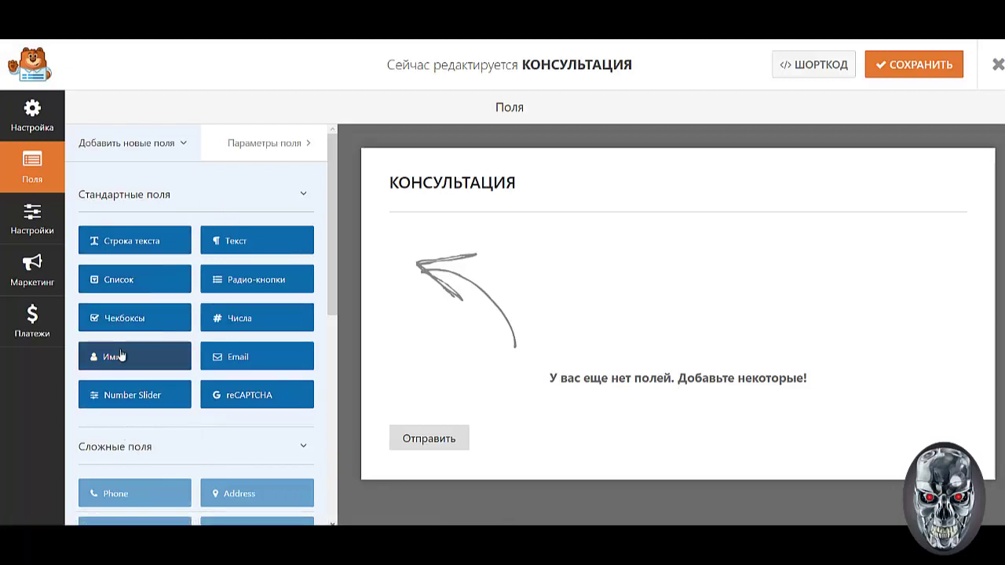
Add an Имя field and a Строка текста field to the form.
left_click(178, 353)
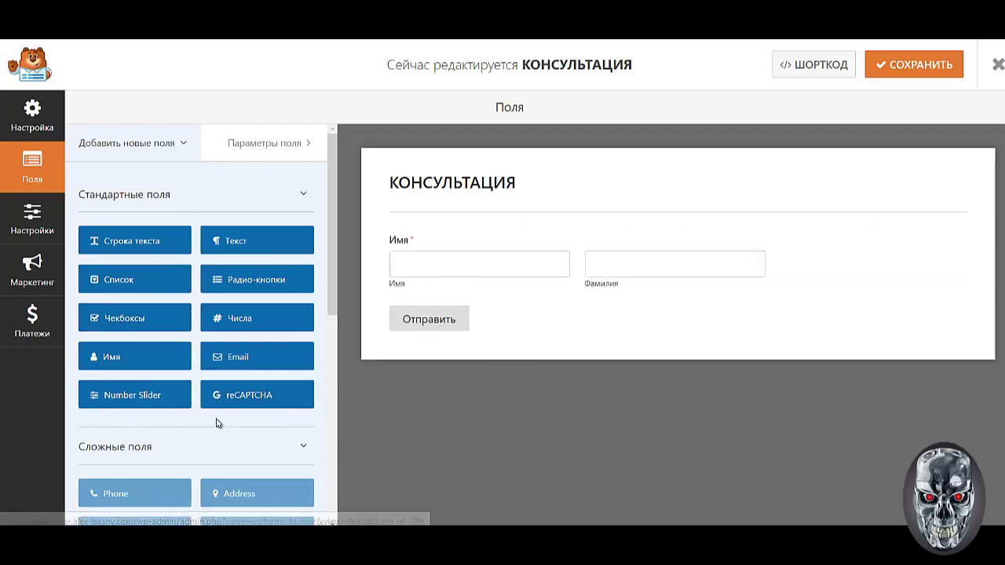
scroll(176, 409, "down", 2)
scroll(175, 409, "down", 2)
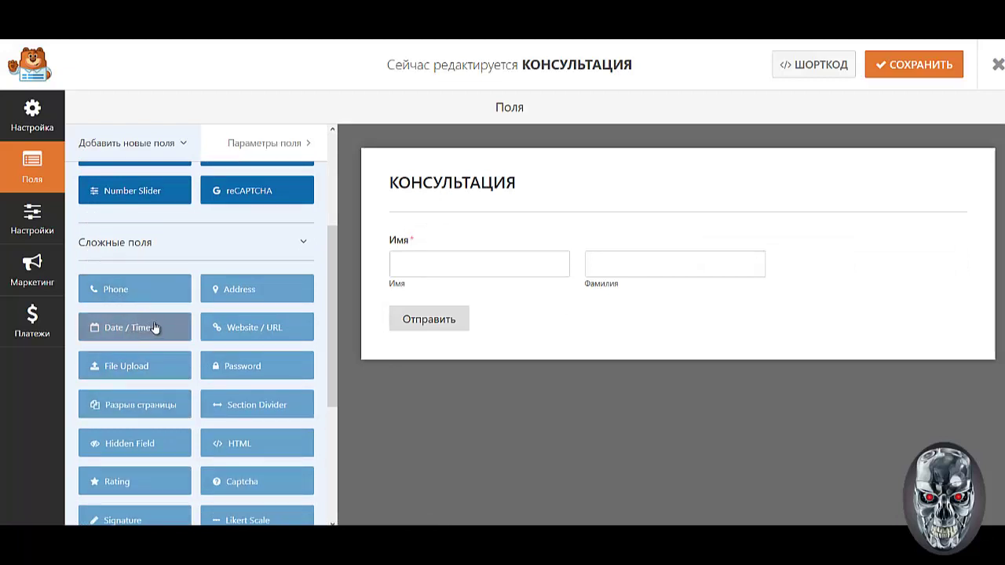
scroll(155, 330, "up", 3)
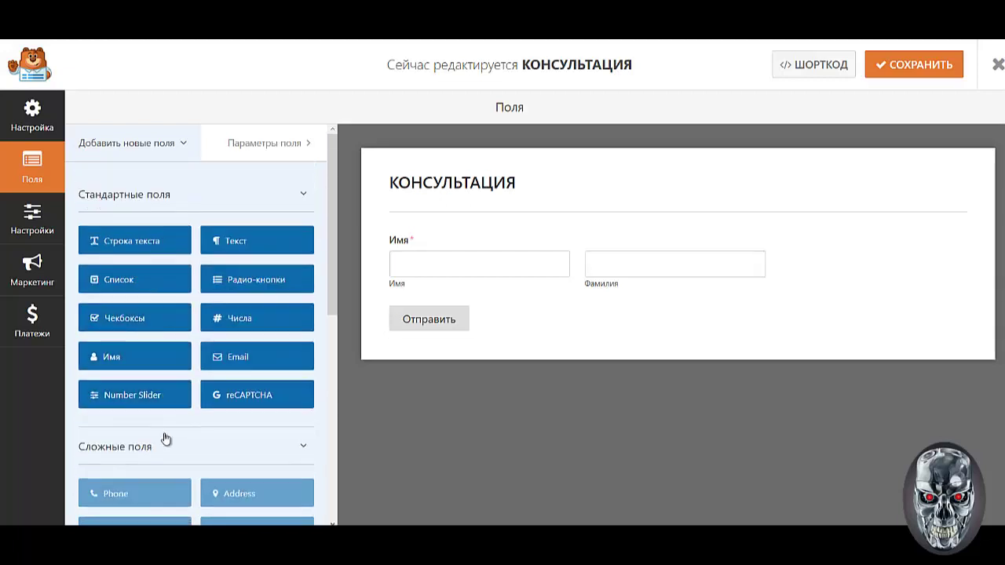
scroll(161, 430, "down", 2)
scroll(161, 430, "up", 2)
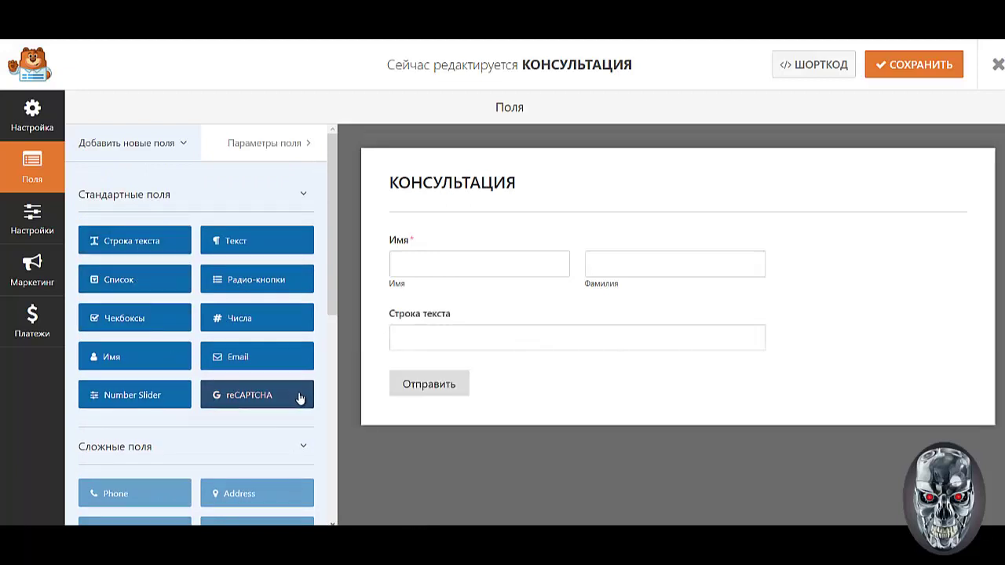
Change the format of the form's Имя field to Просто.
left_click(422, 244)
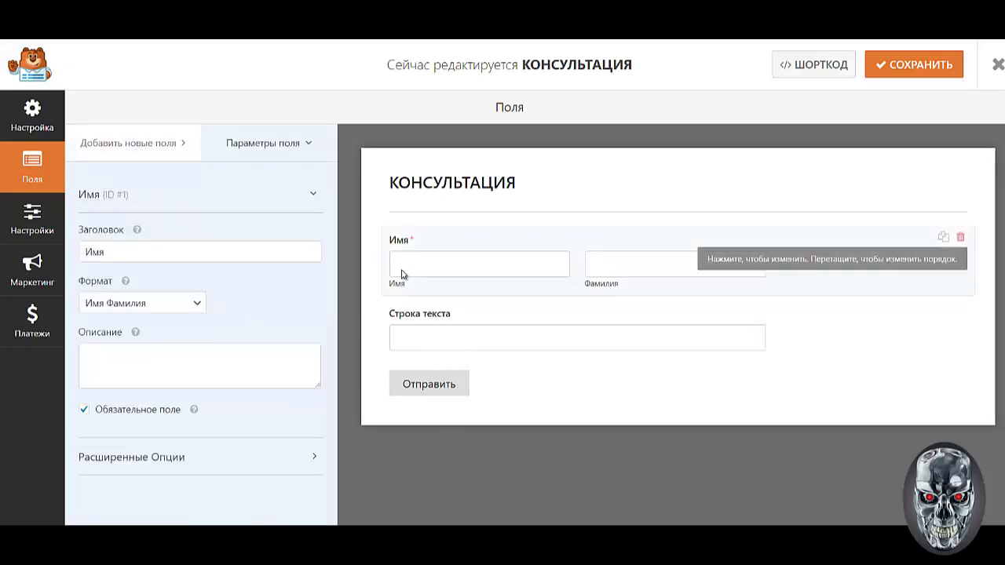
left_click(171, 308)
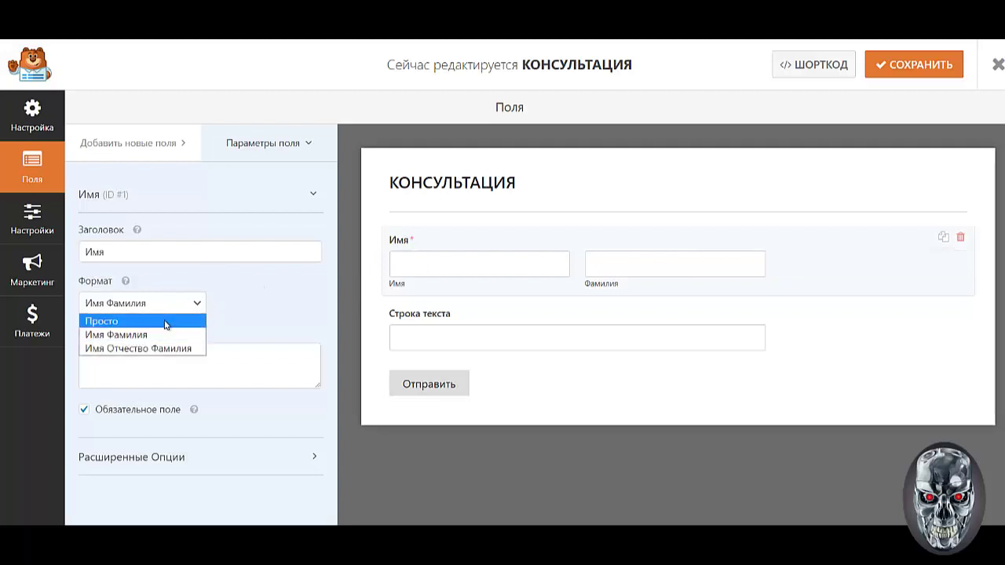
left_click(168, 323)
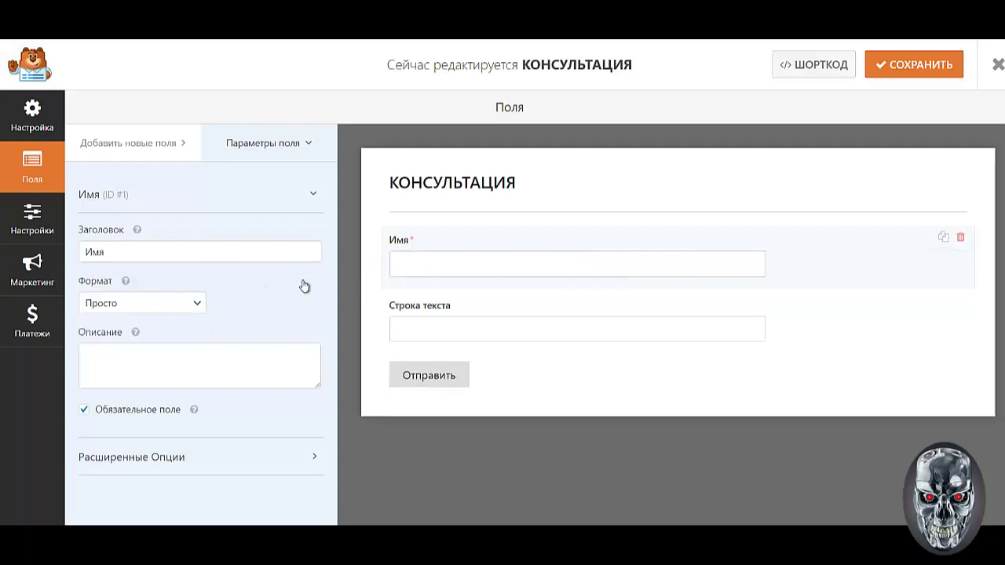
In the Имя field's advanced options, set the placeholder text to Имя and hide the field label.
left_click(128, 466)
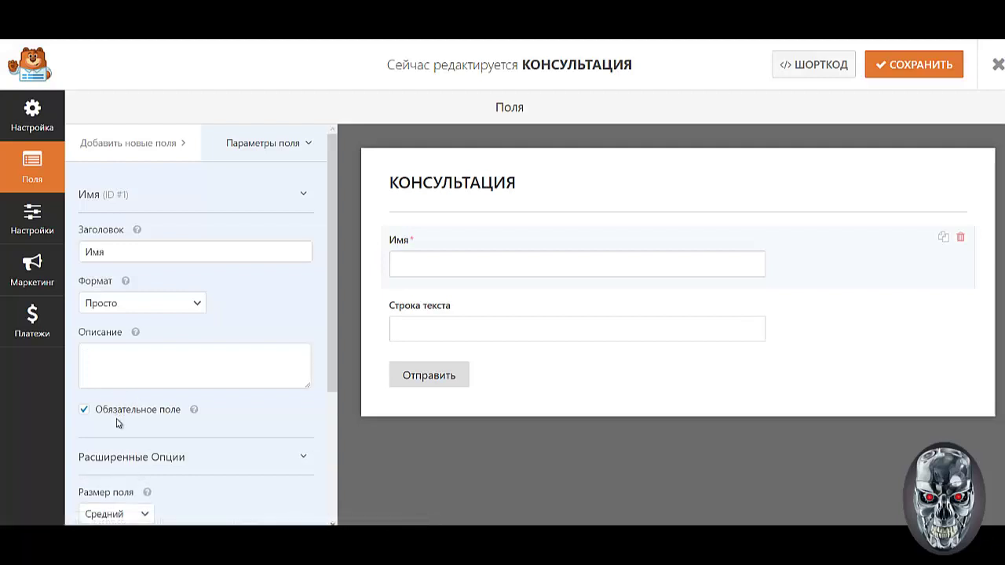
scroll(118, 422, "down", 2)
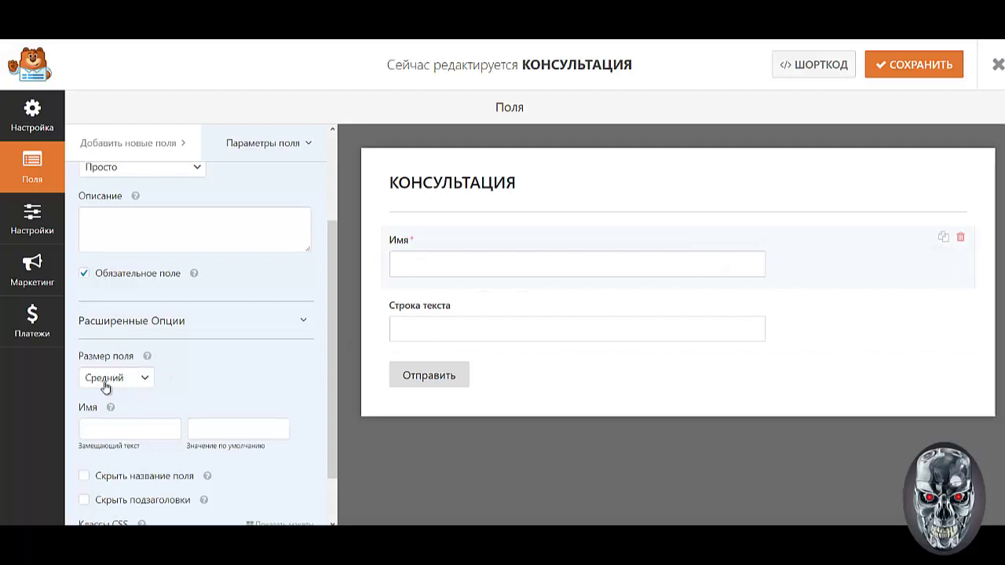
left_click(132, 435)
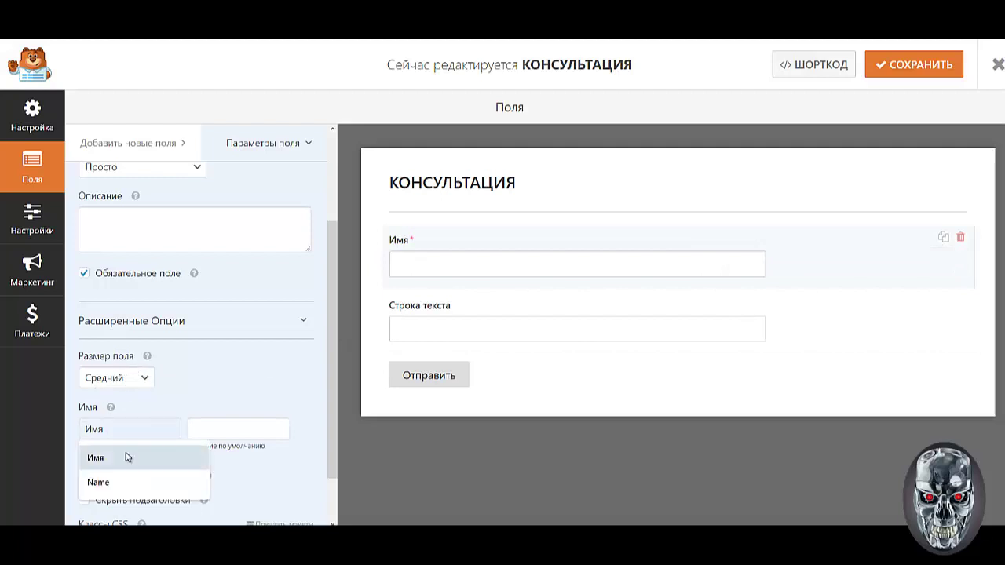
left_click(128, 458)
scroll(119, 412, "down", 1)
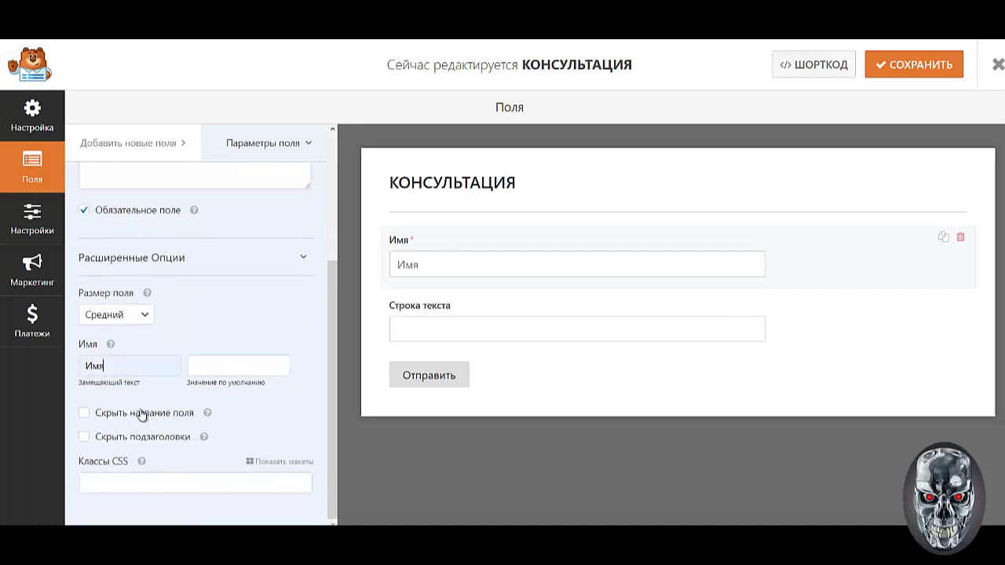
left_click(127, 417)
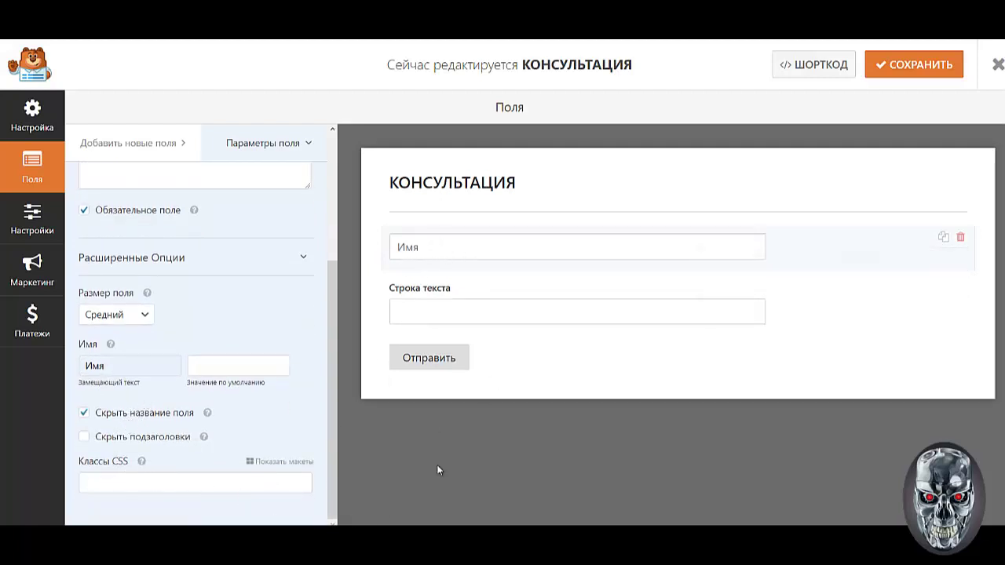
Make the Строка текста field required and change its title to Телефон.
left_click(465, 290)
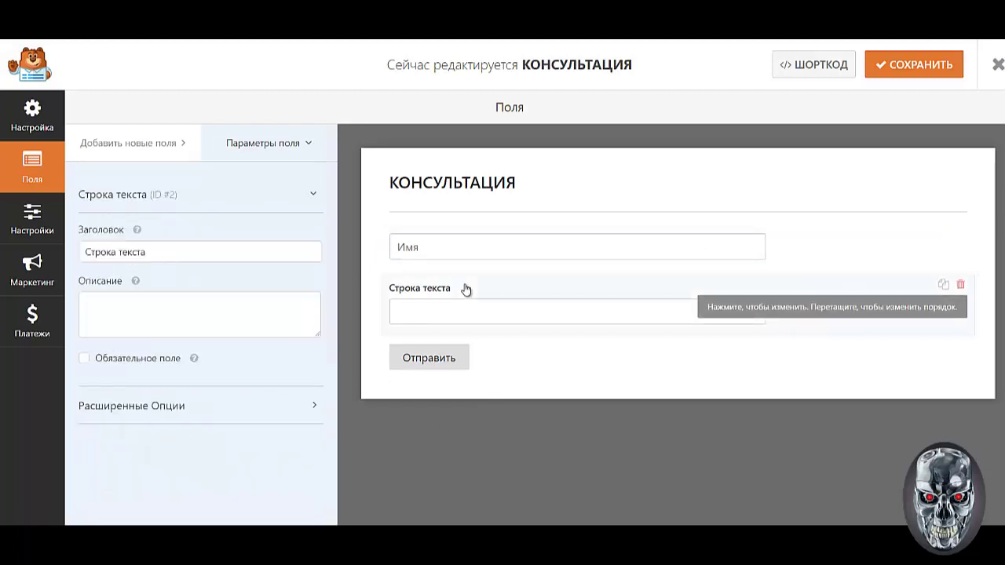
left_click(122, 368)
left_click_drag(154, 252, 84, 251)
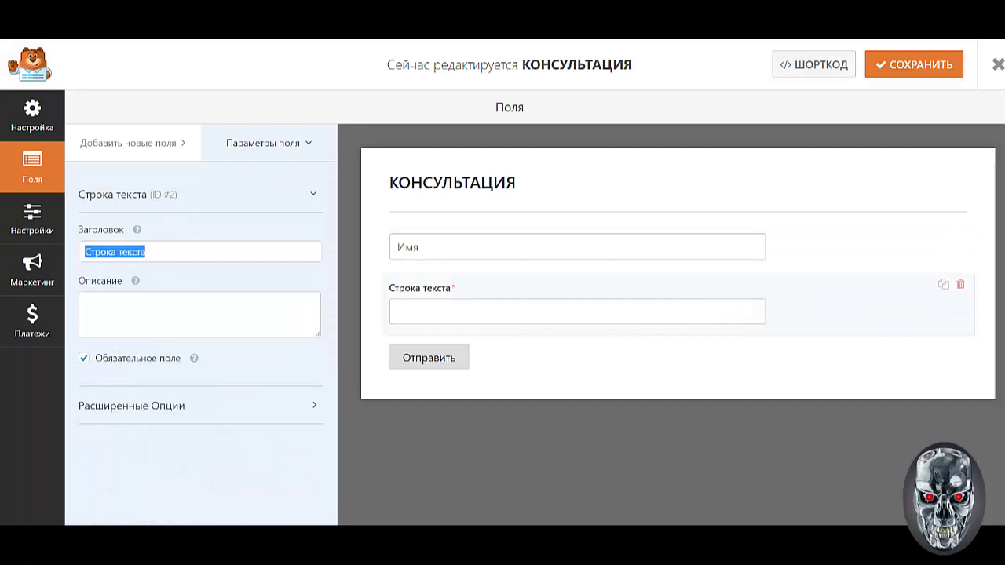
type("Т")
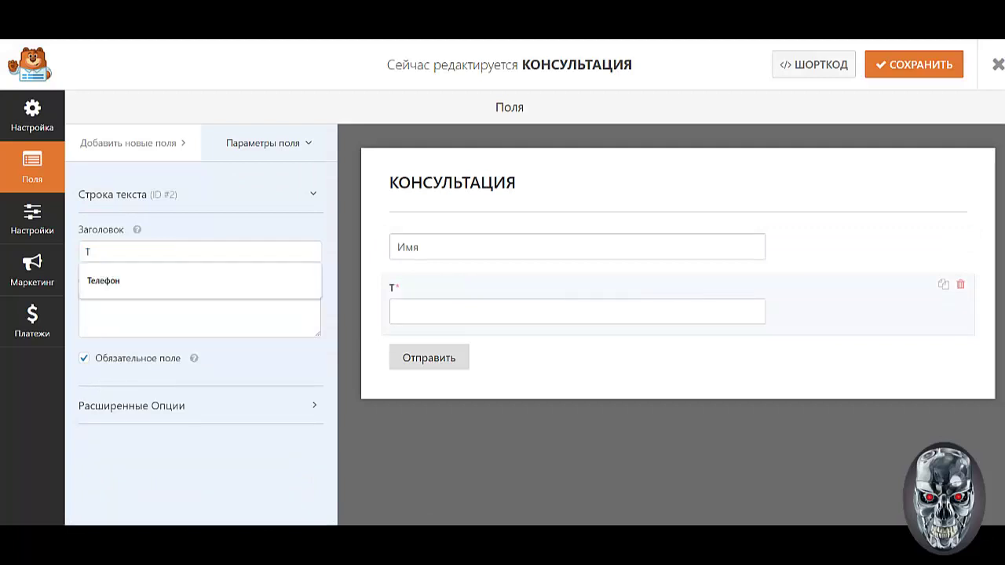
left_click(141, 290)
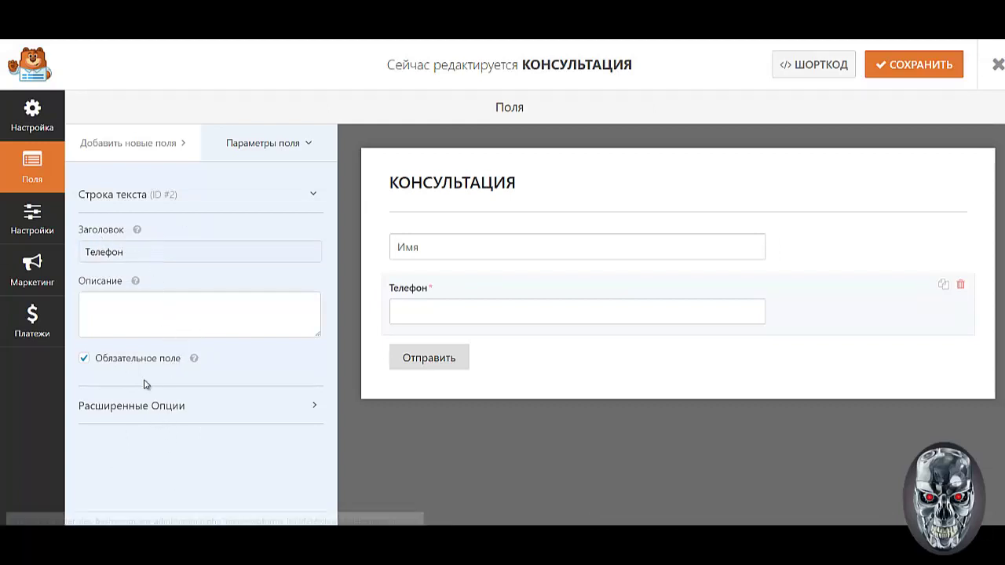
In the Телефон field's advanced options, set the placeholder text to Телефон and hide the field label.
left_click(122, 405)
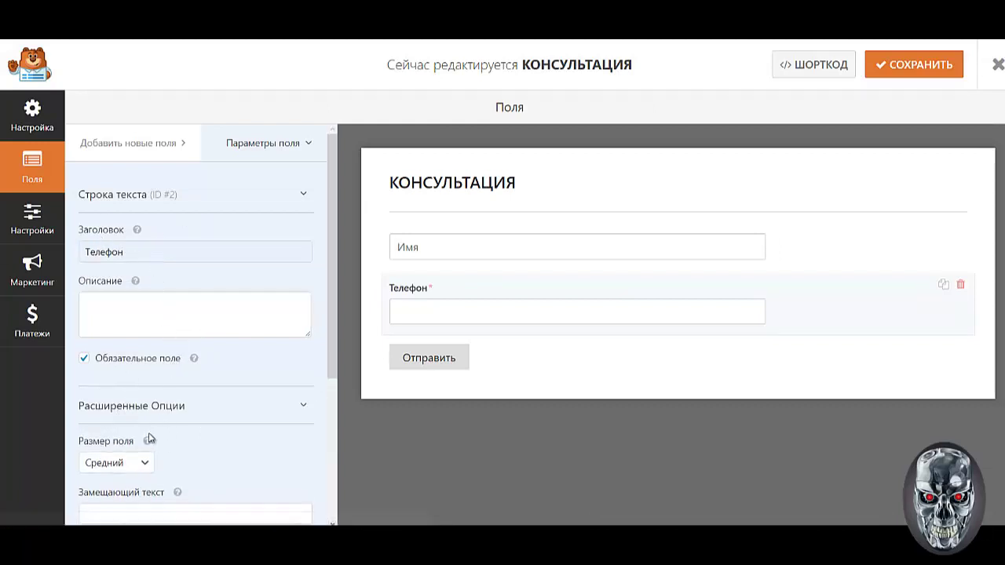
scroll(161, 409, "down", 2)
left_click(171, 380)
left_click(109, 406)
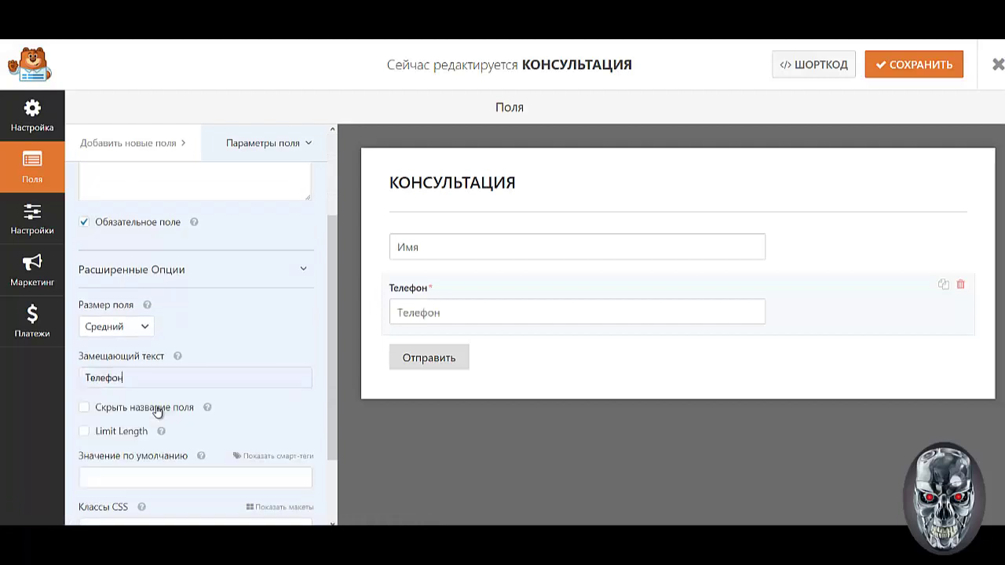
left_click(135, 408)
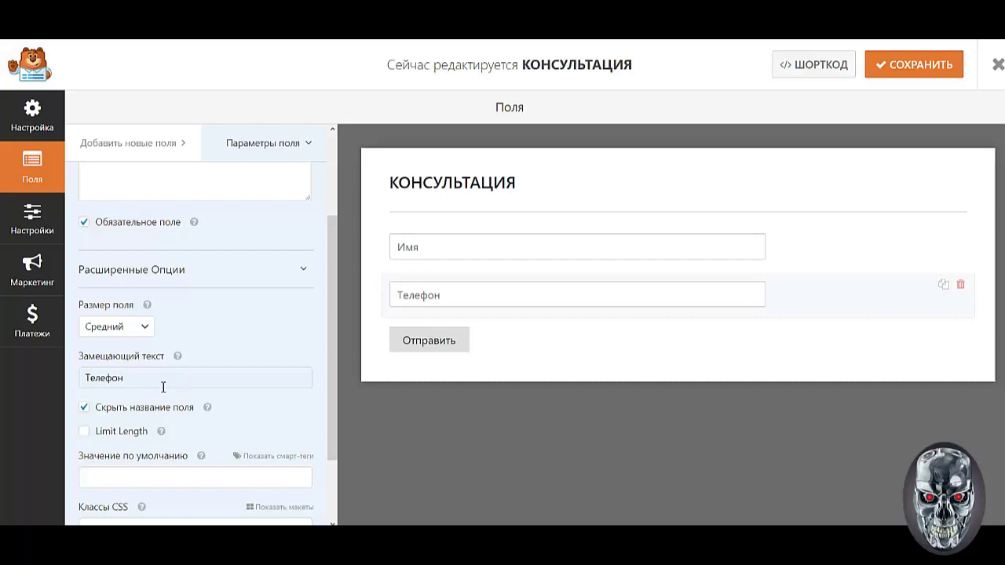
Set the Телефон field's input mask to &{1}-&{3}-&{3}-&{2}-&{2}.
scroll(163, 386, "down", 2)
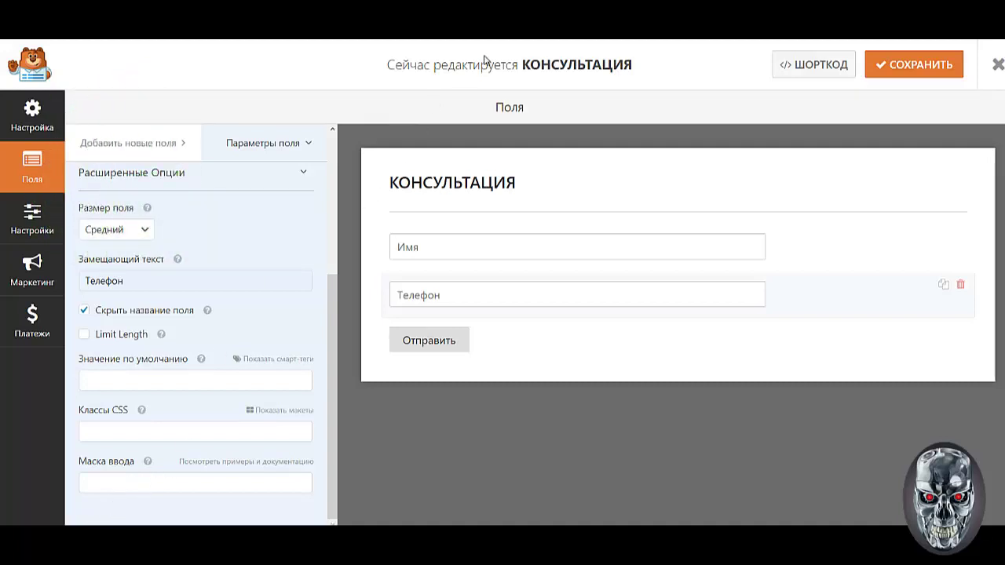
left_click(126, 480)
type("&{1}-&{3}-&{3}-&{2}-&{2}")
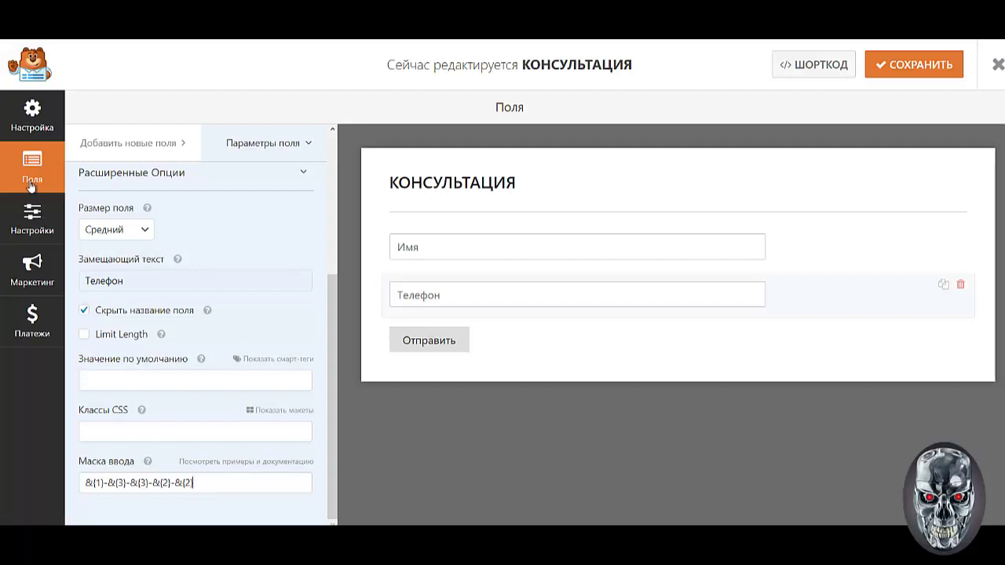
In the form's general settings, set the submit button's CSS class to button_forma.
left_click(32, 223)
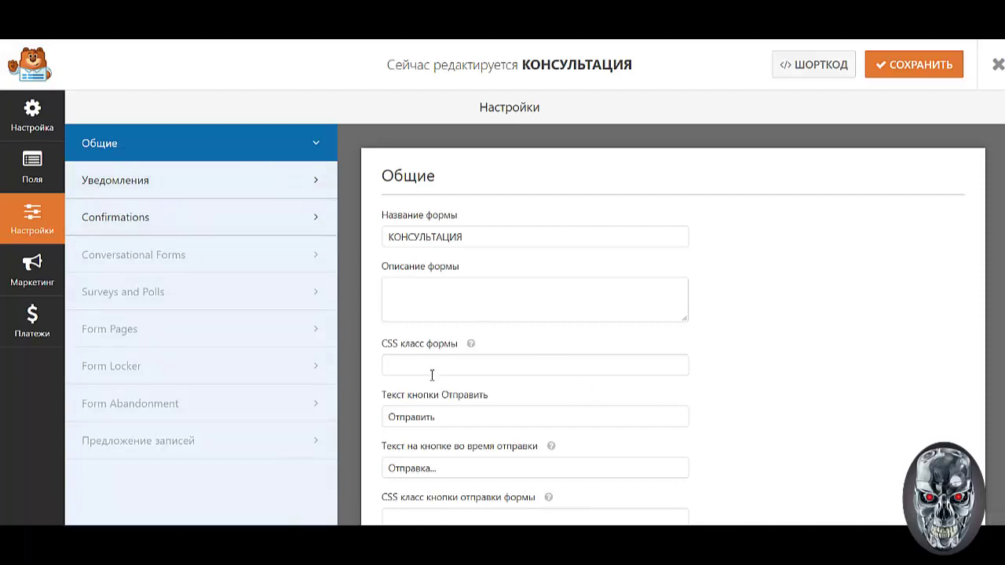
left_click(481, 249)
left_click_drag(482, 248, 359, 233)
left_click(492, 250)
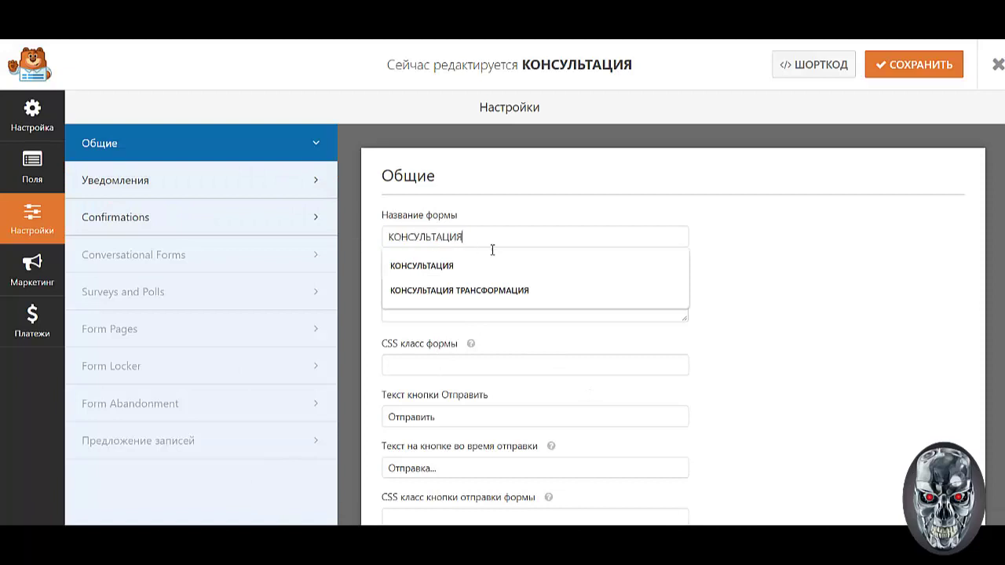
left_click(533, 228)
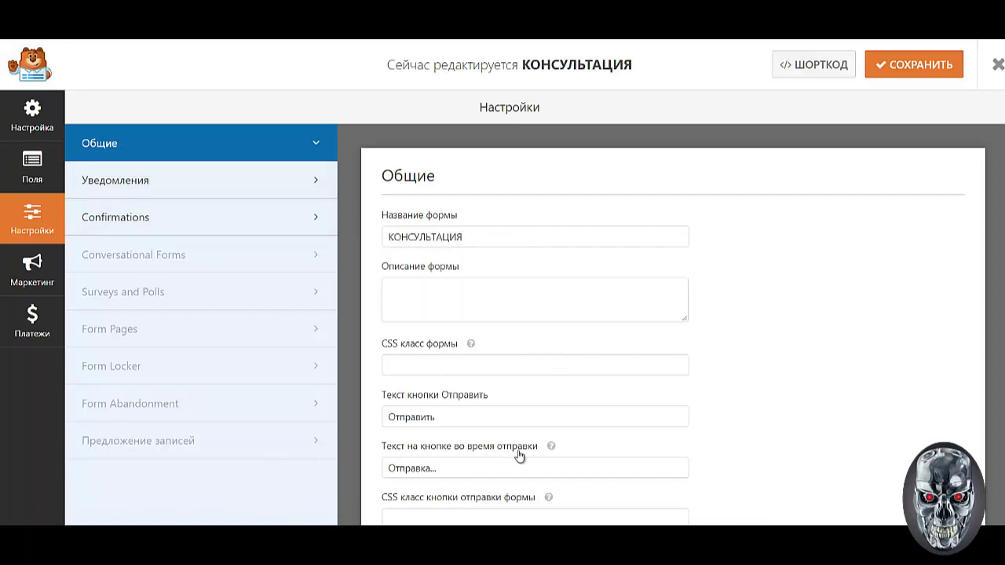
scroll(451, 470, "down", 2)
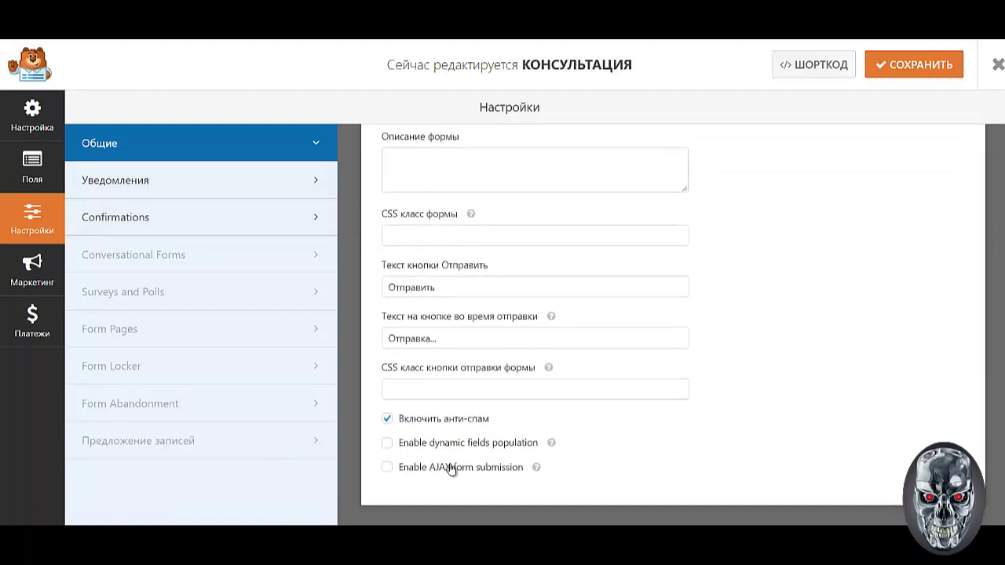
left_click(468, 388)
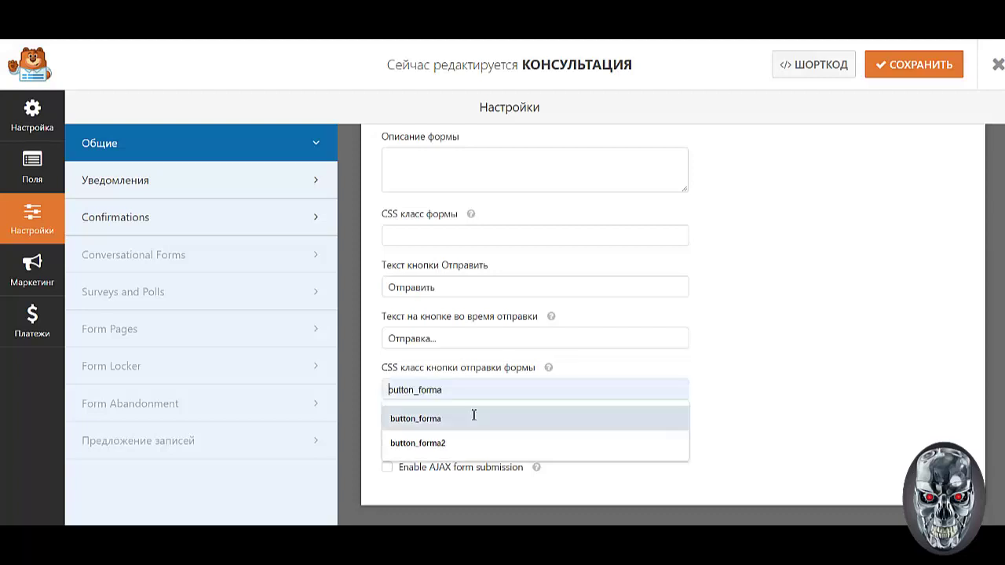
left_click(474, 416)
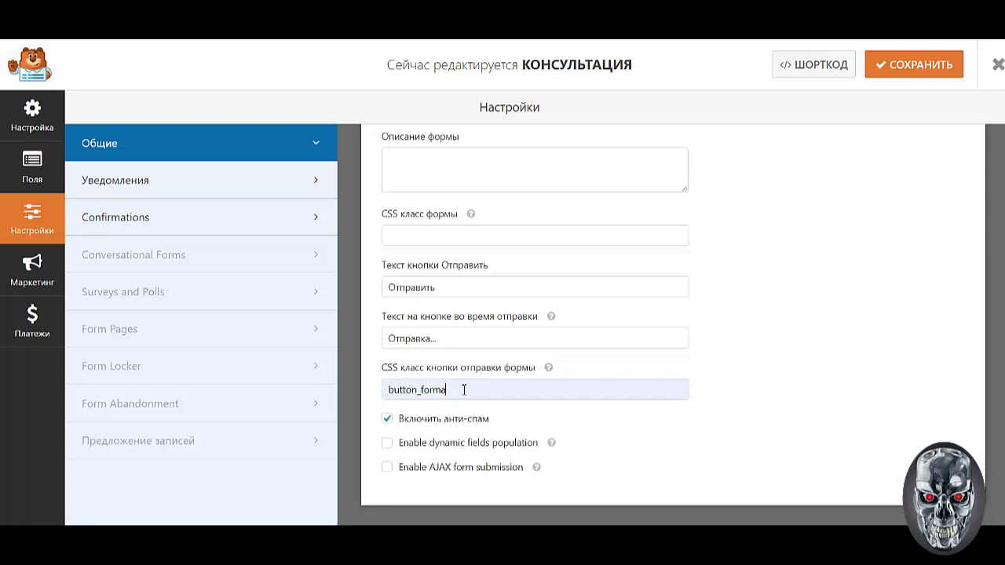
Remove the words "Новая запись для" from the standard notification's subject so it reads КОНСУЛЬТАЦИЯ.
left_click(213, 191)
scroll(444, 337, "up", 1)
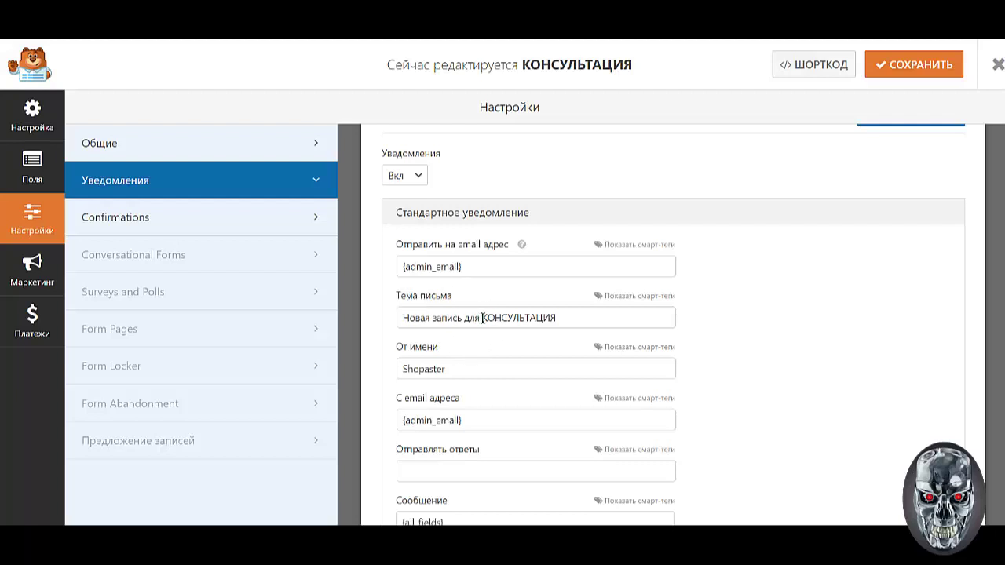
left_click_drag(482, 317, 381, 323)
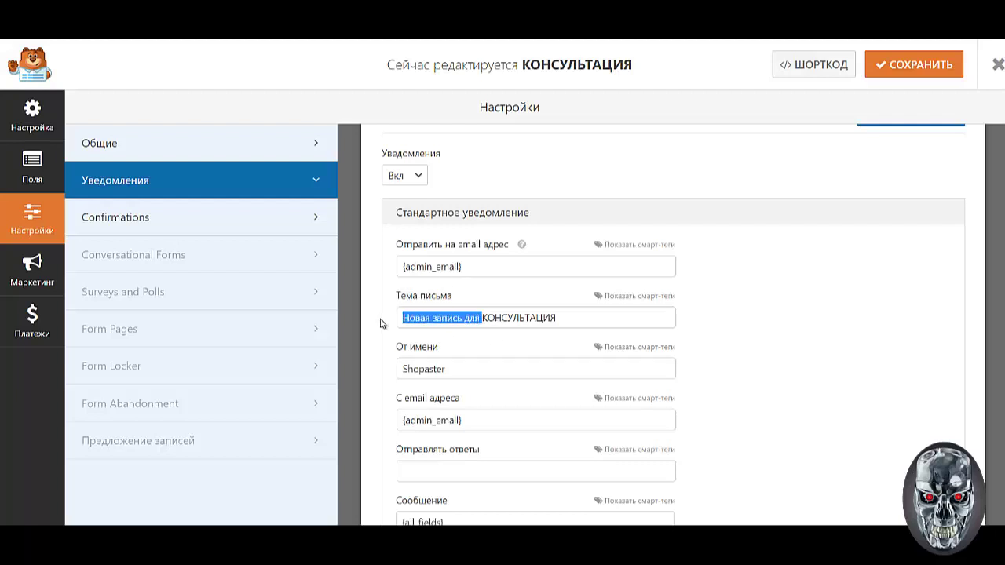
key("BackSpace")
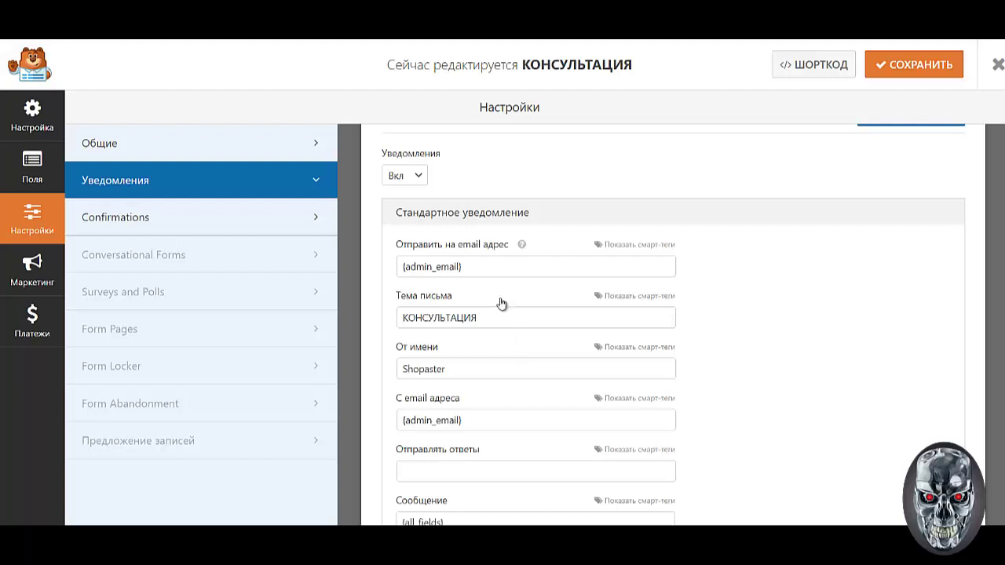
Review the standard notification's recipient address and its sender, reply and message fields.
left_click_drag(474, 267, 390, 267)
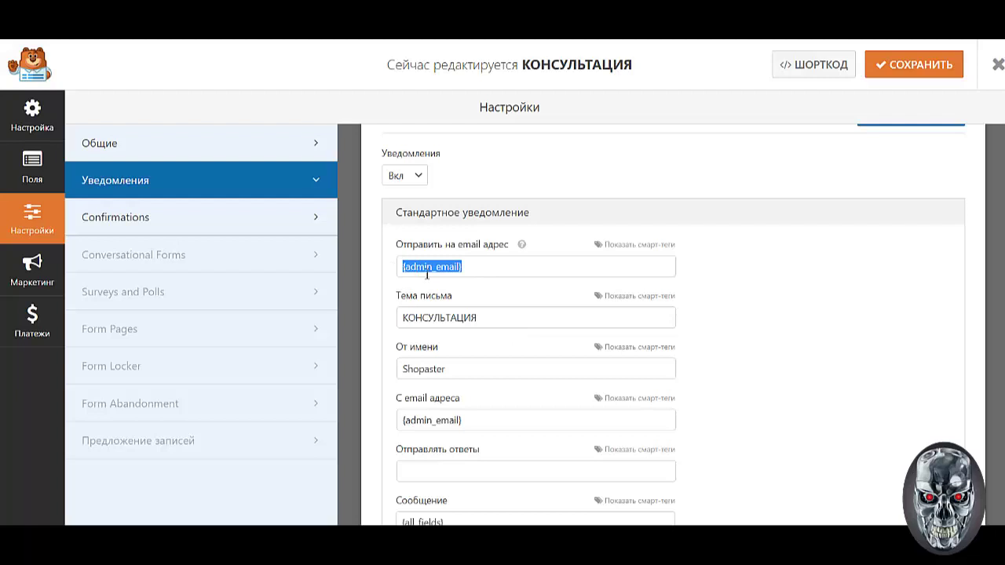
left_click(716, 281)
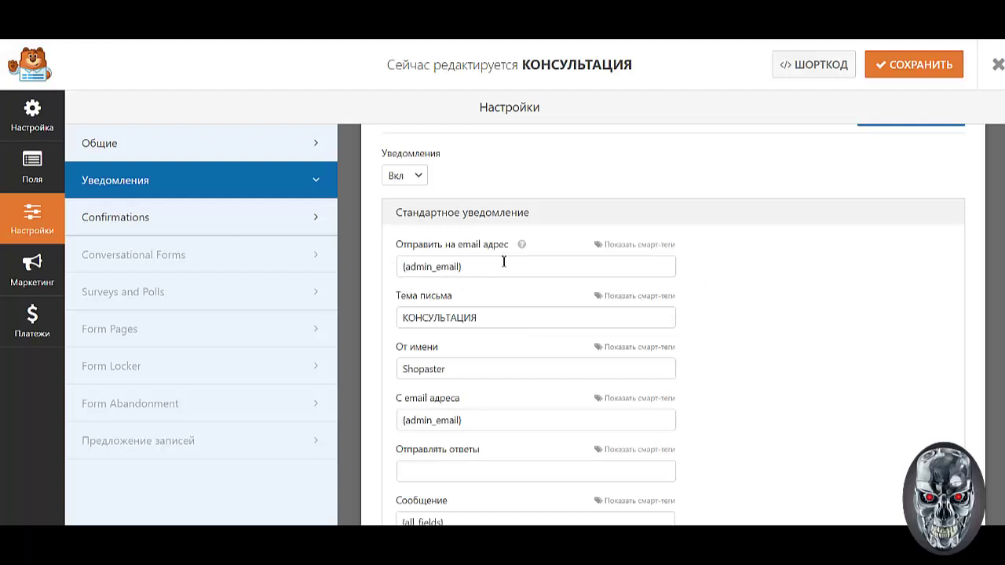
left_click_drag(496, 271, 390, 269)
left_click(474, 269)
scroll(478, 360, "down", 2)
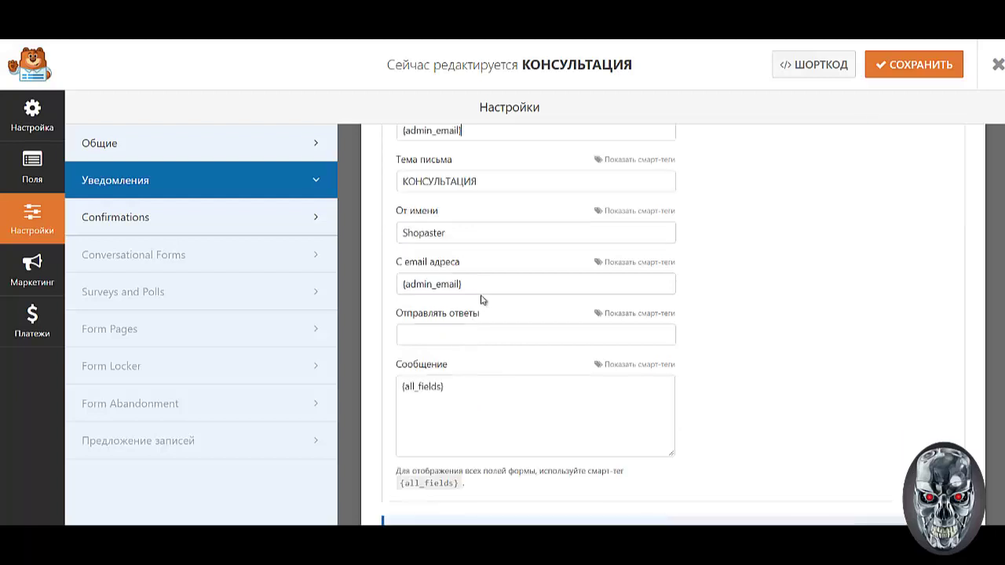
scroll(460, 426, "down", 1)
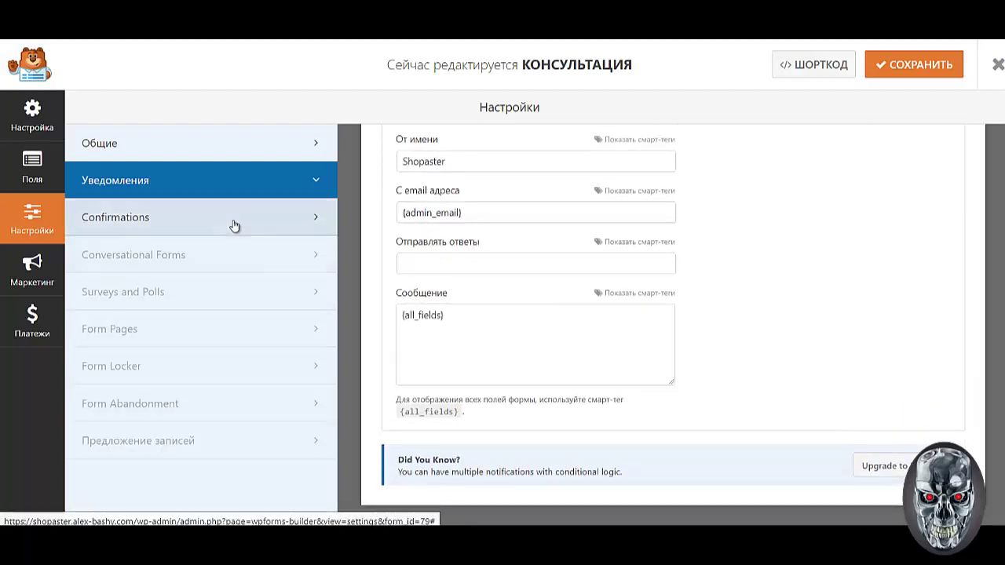
Open the form's confirmation settings and check the confirmation types available for the default confirmation.
left_click(234, 225)
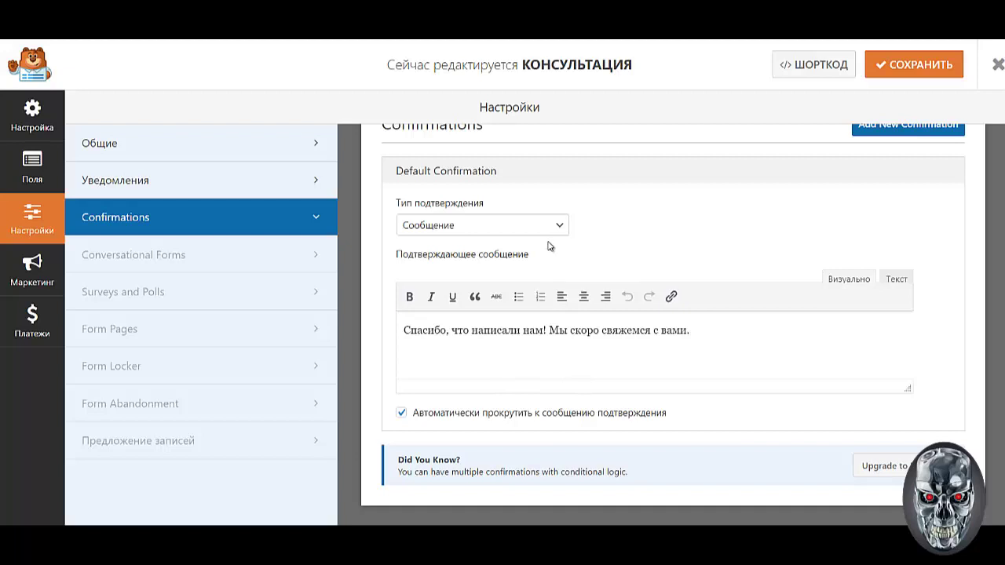
left_click_drag(735, 340, 669, 365)
left_click(426, 227)
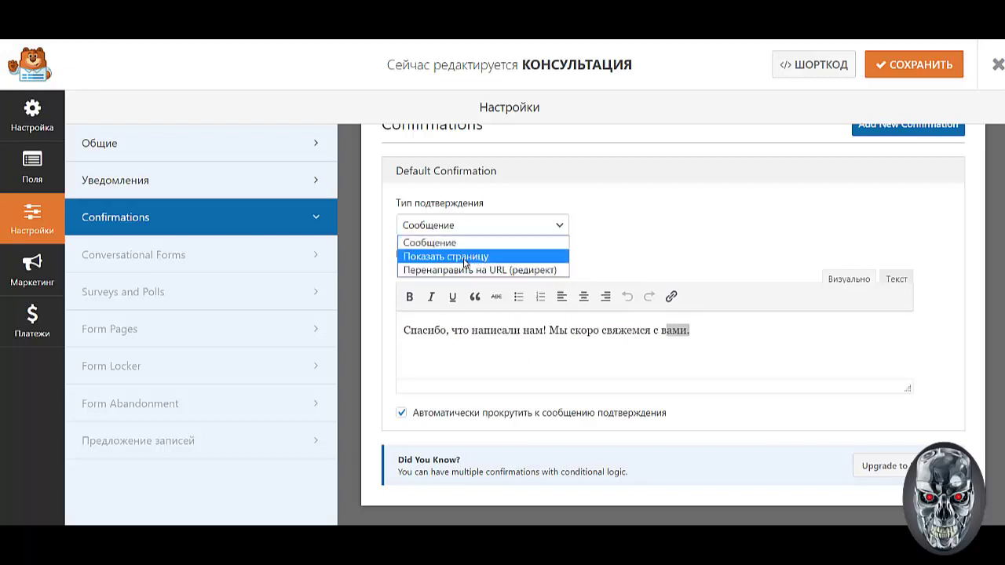
left_click(503, 364)
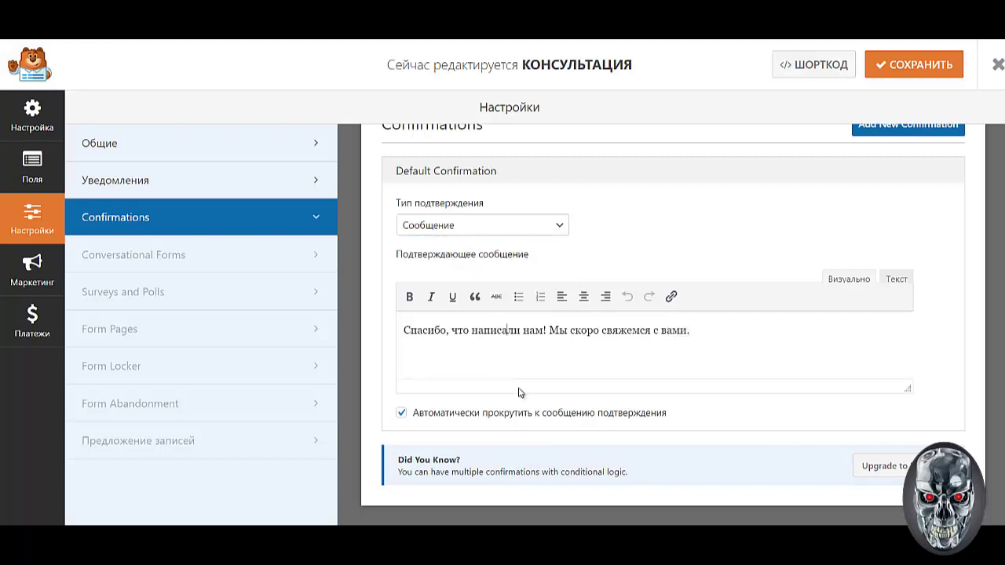
Make the whole default confirmation message bold and centre-aligned.
left_click_drag(718, 329, 653, 330)
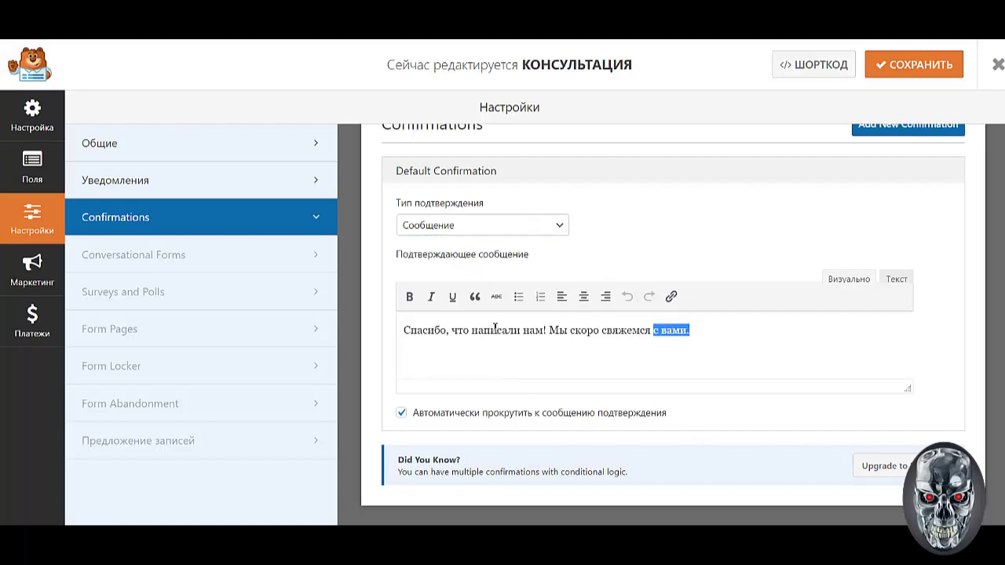
left_click_drag(494, 329, 339, 329)
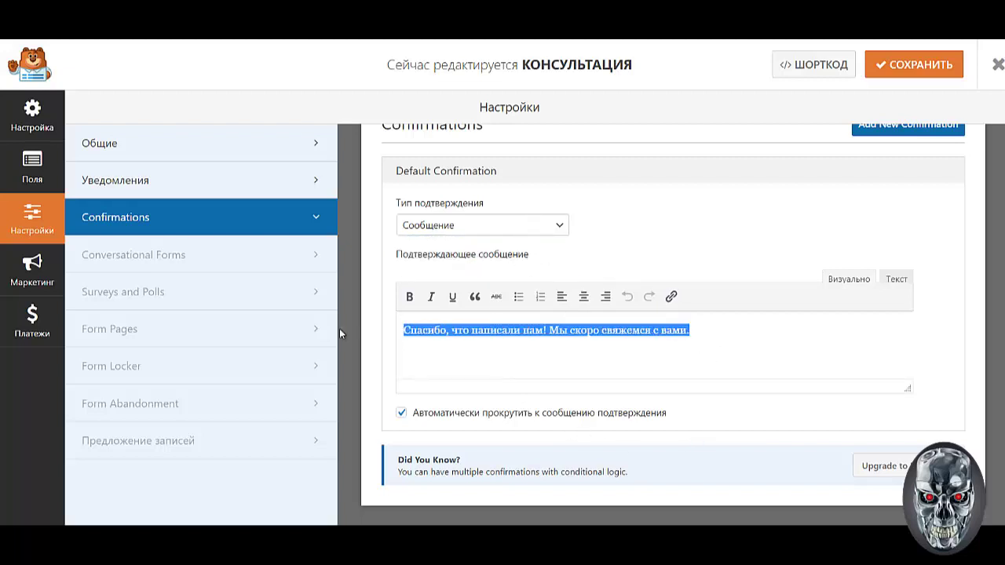
left_click(407, 296)
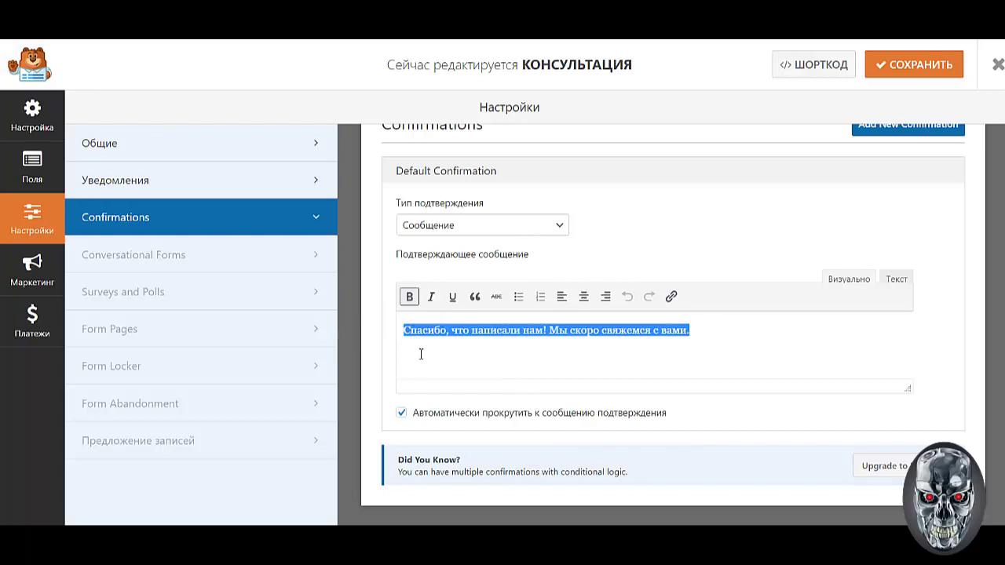
left_click(583, 296)
Replace the confirmation message's final period with an exclamation mark, and save and close the form.
left_click(844, 340)
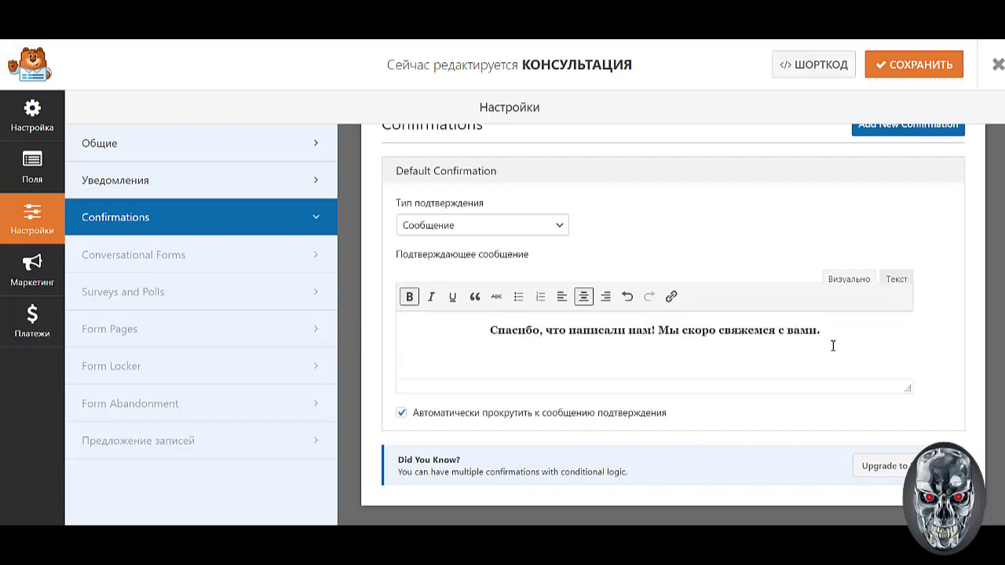
key("BackSpace")
type("!")
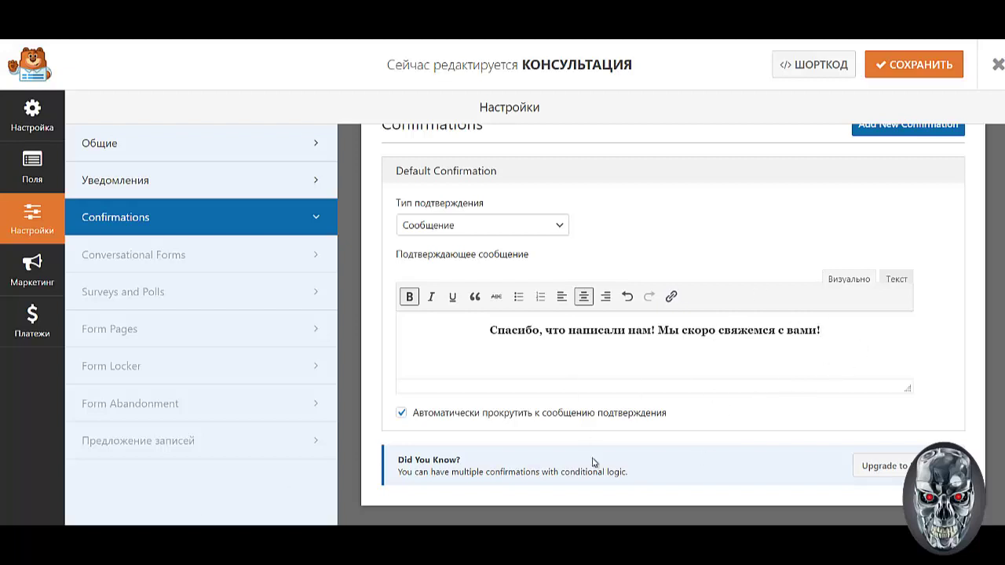
left_click(920, 66)
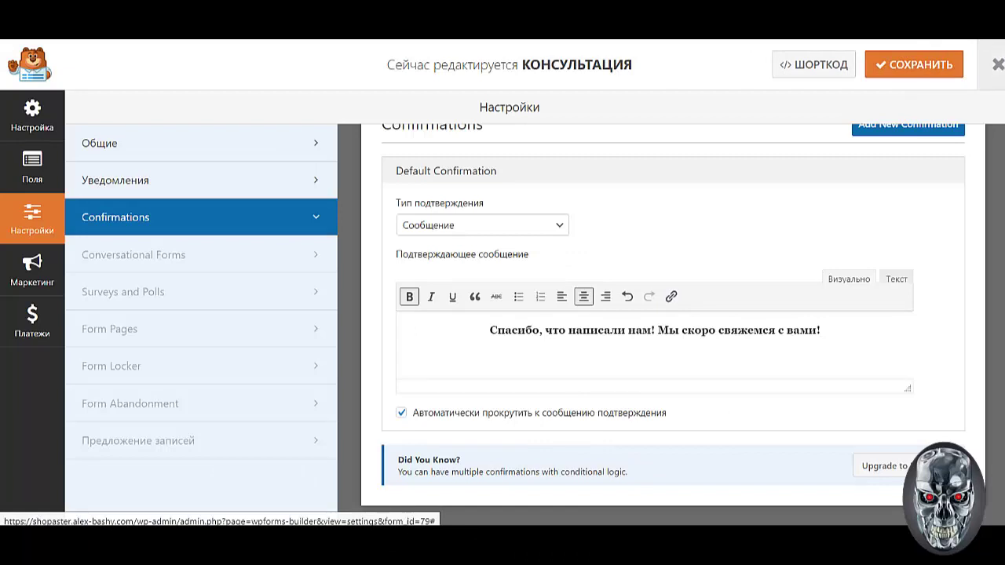
left_click(998, 64)
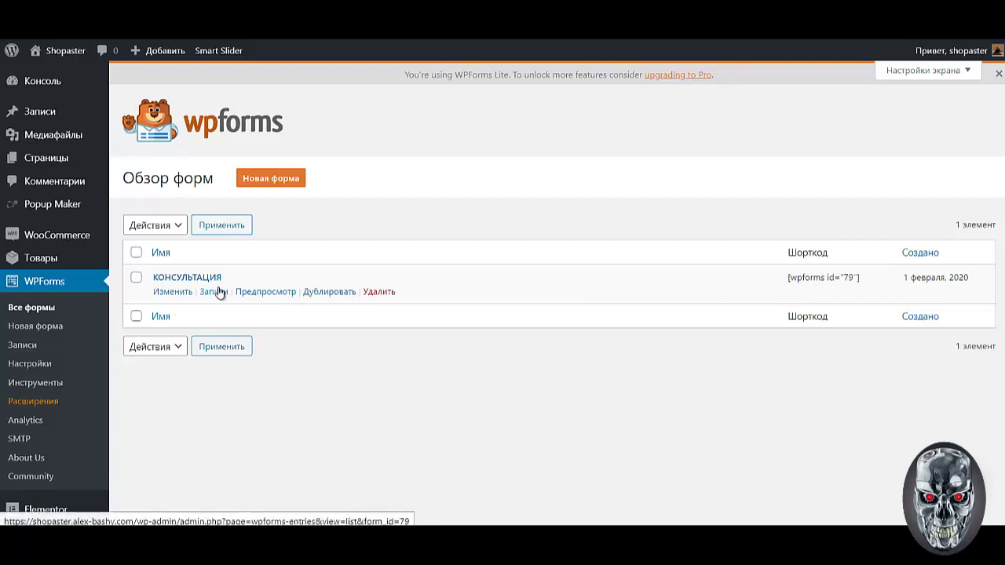
Duplicate the КОНСУЛЬТАЦИЯ form and rename the copy КУПИТЬ ЗА КЛИК.
left_click(318, 295)
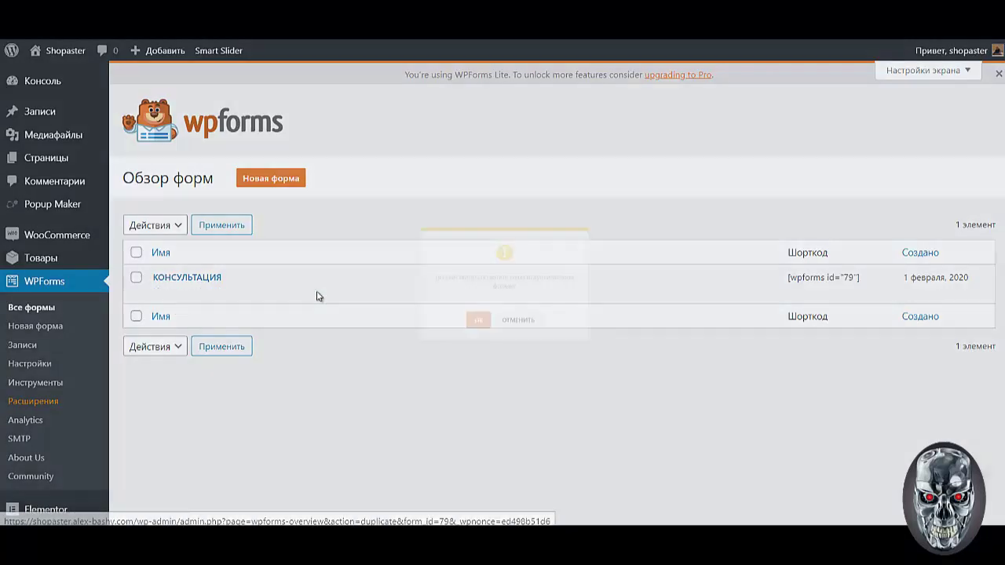
left_click(462, 336)
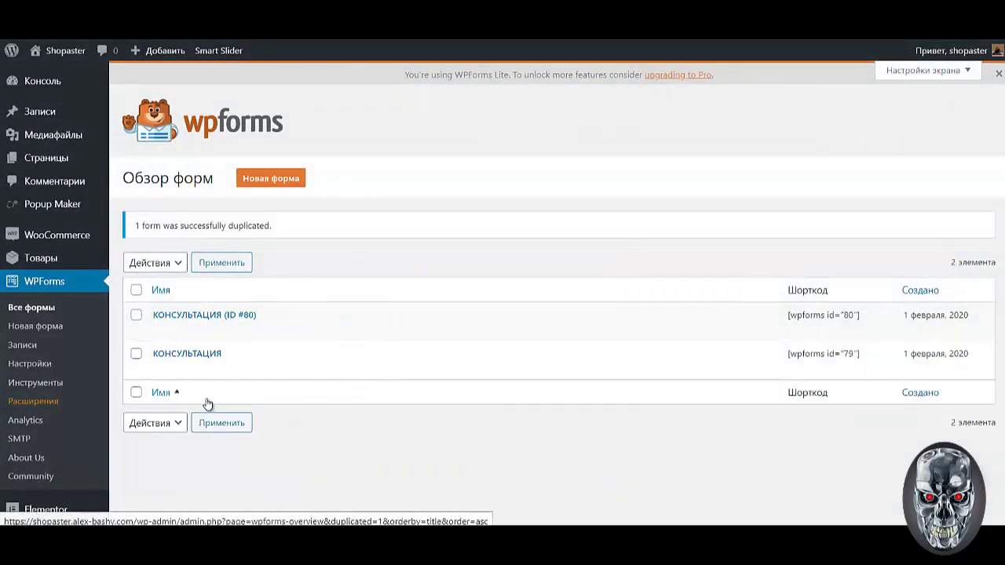
left_click(174, 330)
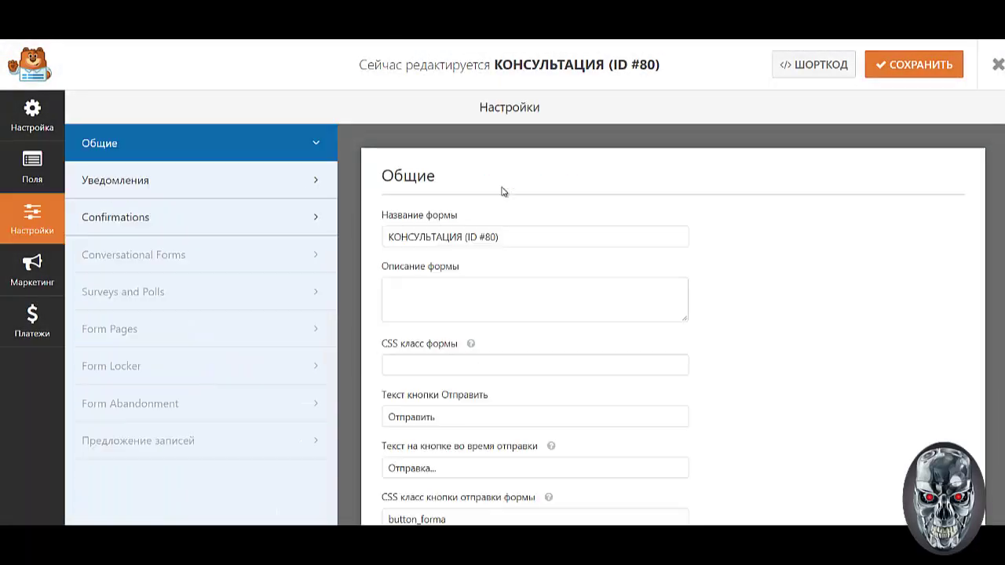
left_click_drag(499, 237, 407, 237)
left_click_drag(301, 245, 177, 245)
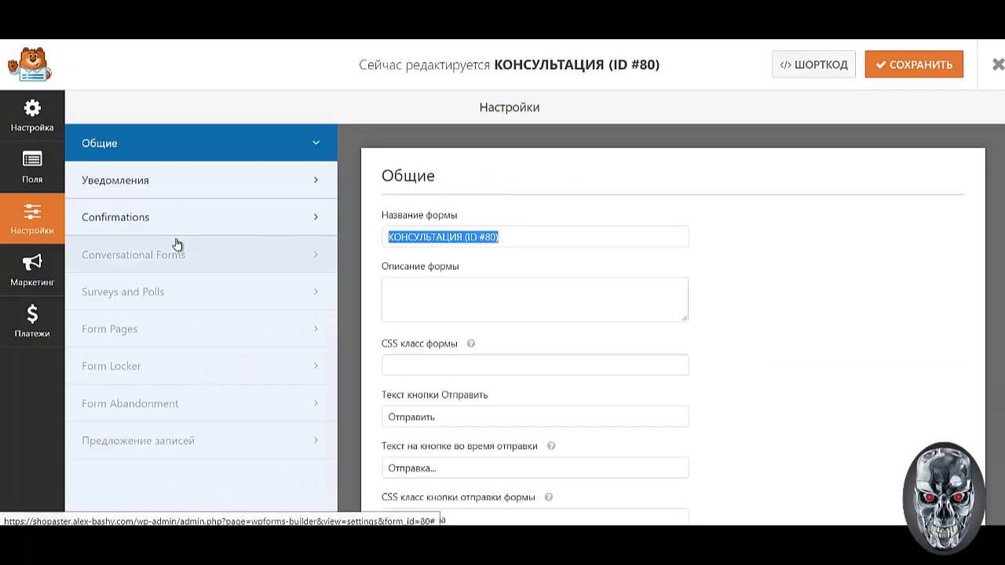
type("ку")
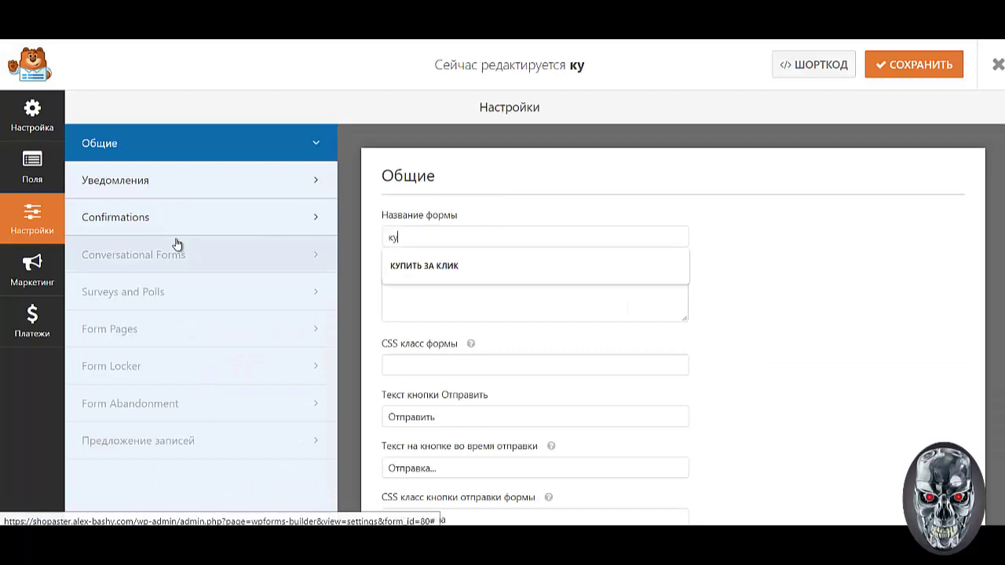
left_click(518, 279)
Add a Строка текста field below Телефон in the КУПИТЬ ЗА КЛИК form and label it "Введите название товара...".
scroll(508, 386, "down", 2)
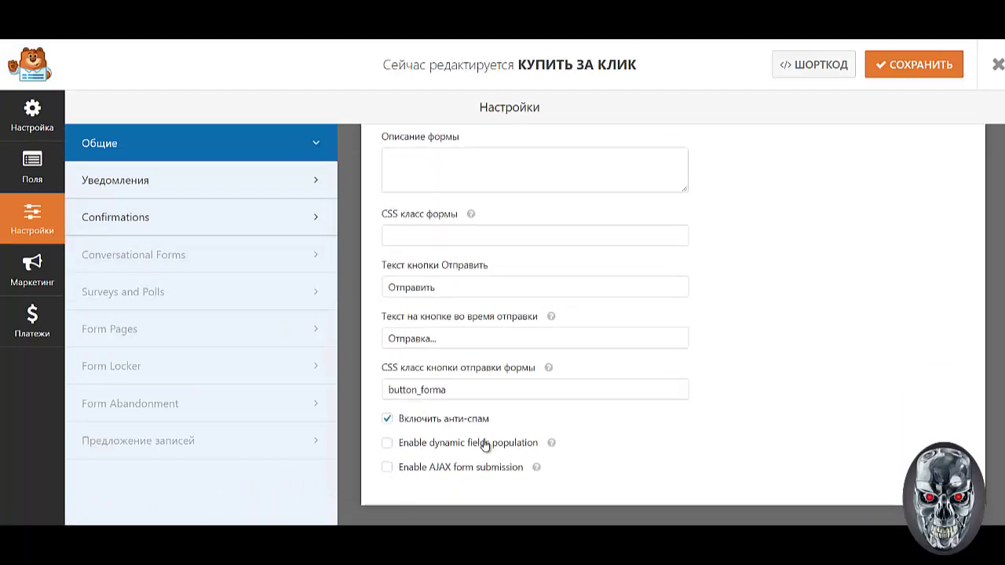
left_click(36, 169)
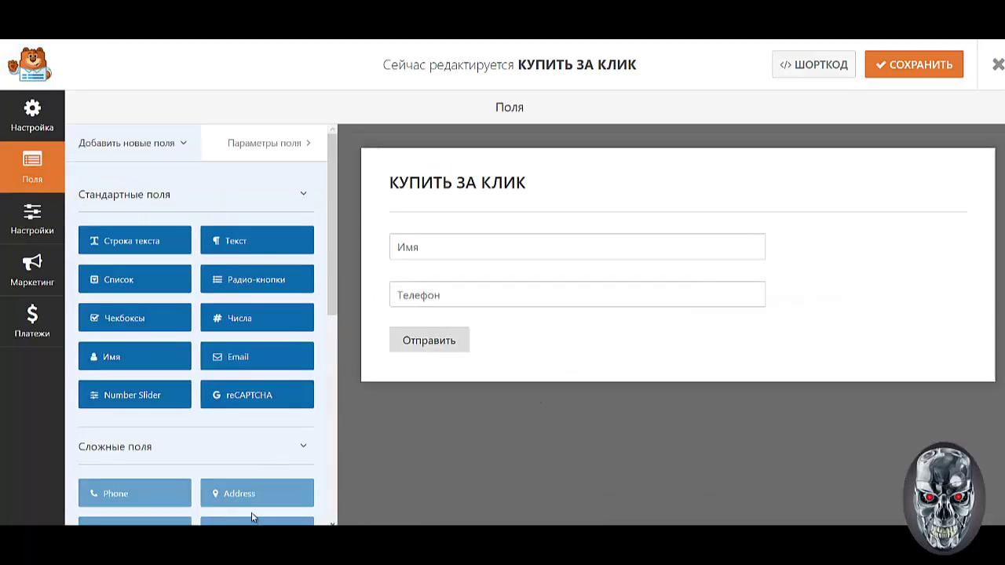
left_click(165, 251)
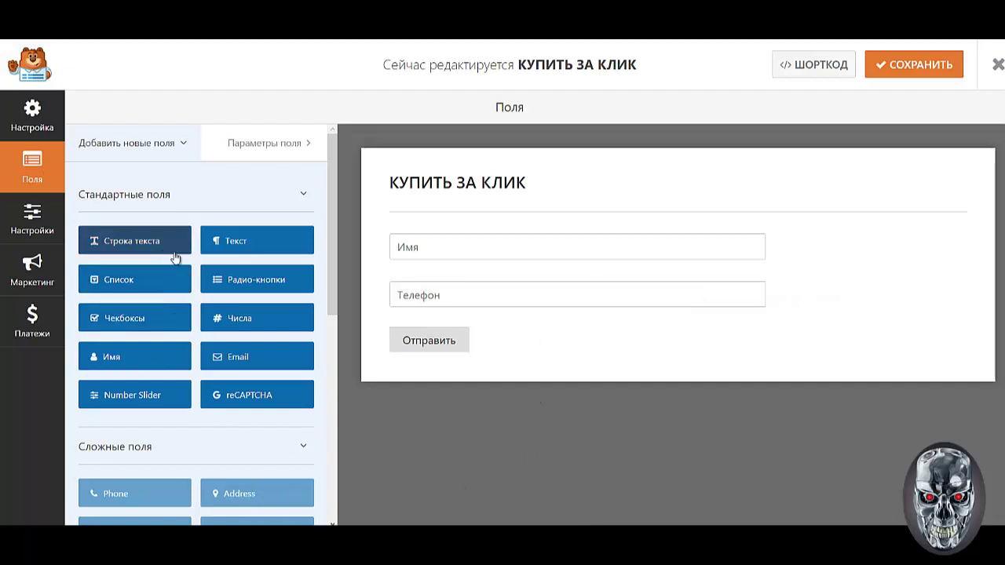
left_click(461, 342)
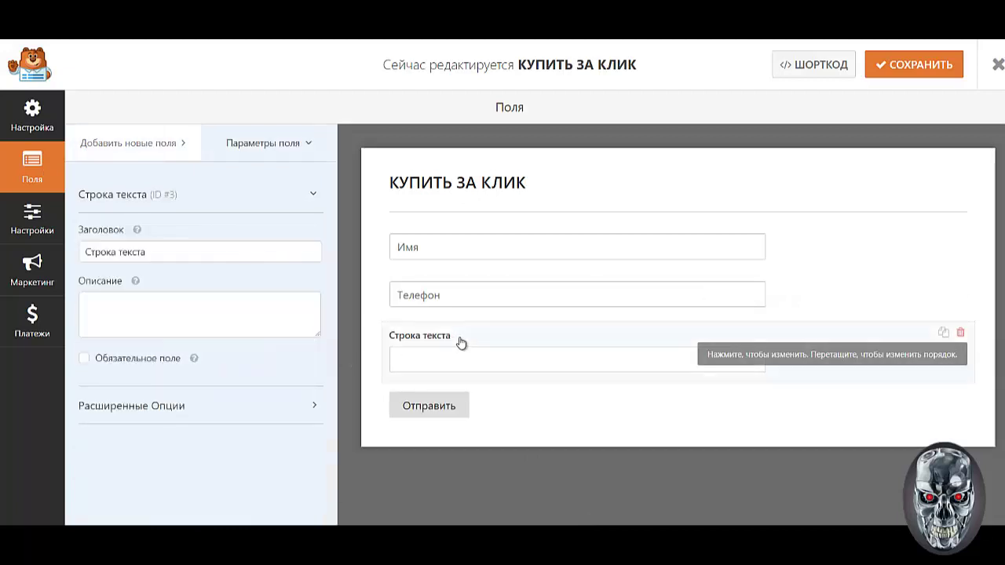
left_click_drag(186, 253, 1, 263)
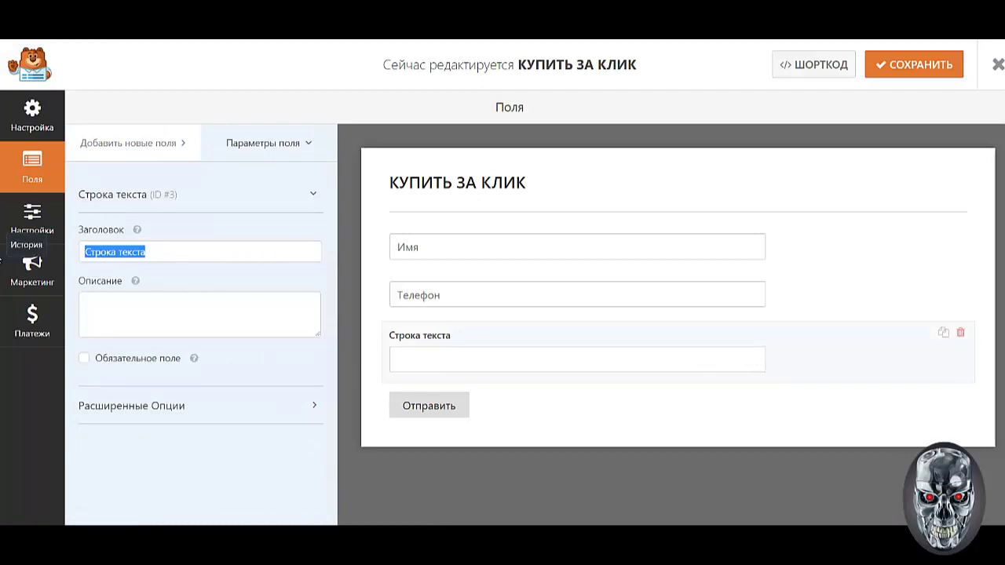
type("Вве")
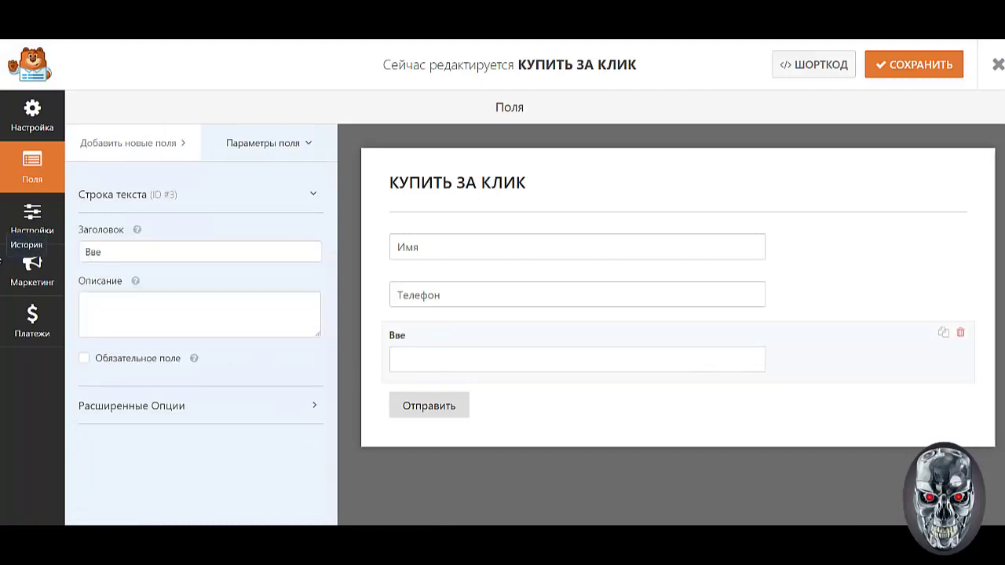
type("дите название т")
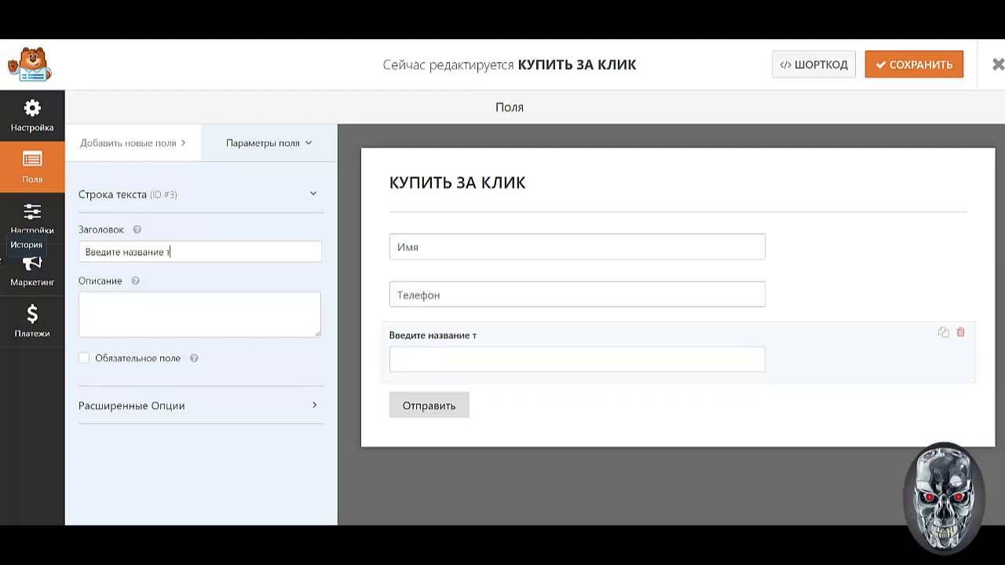
type("овара...")
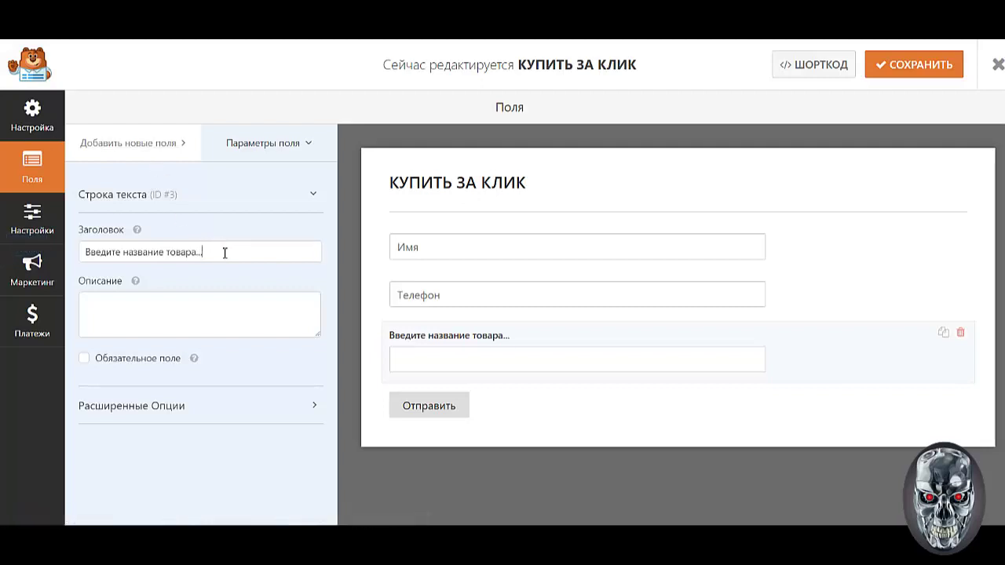
In the new text field's advanced options, reuse its label "Введите название товара..." as the placeholder text and hide the field label.
left_click_drag(225, 251, 83, 252)
key("ctrl+c")
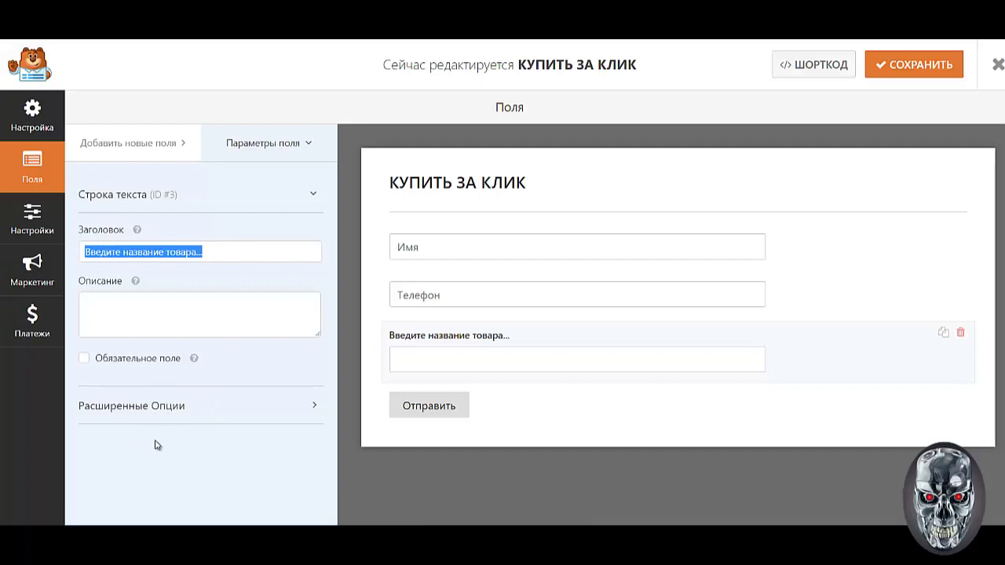
left_click(167, 415)
scroll(168, 414, "down", 2)
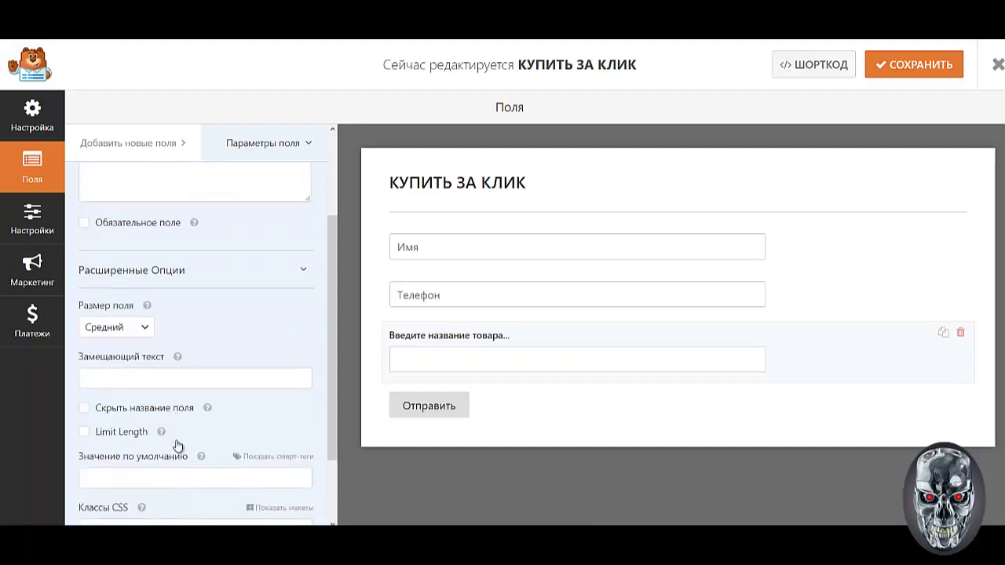
left_click(144, 384)
key("ctrl+v")
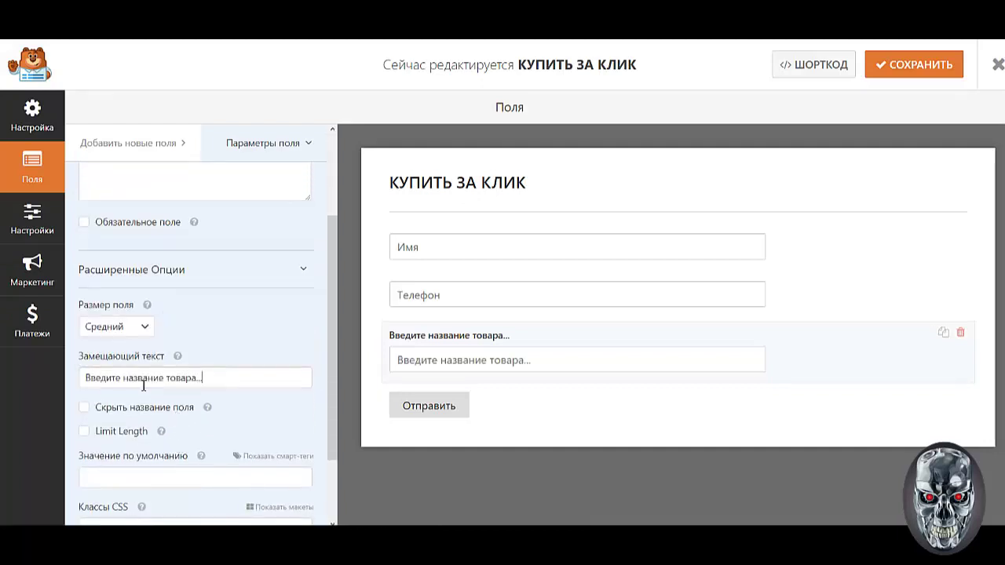
left_click(146, 407)
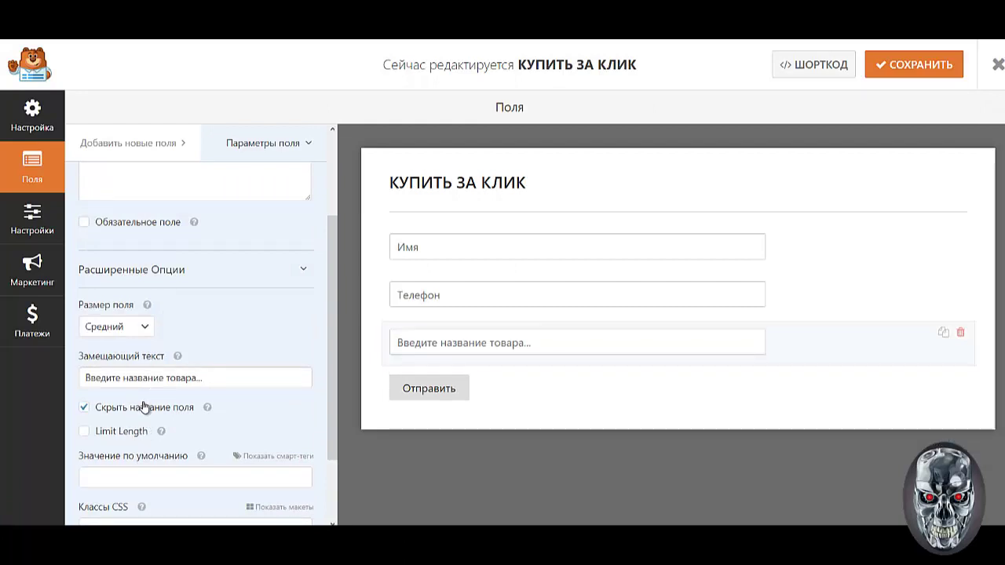
scroll(149, 408, "down", 1)
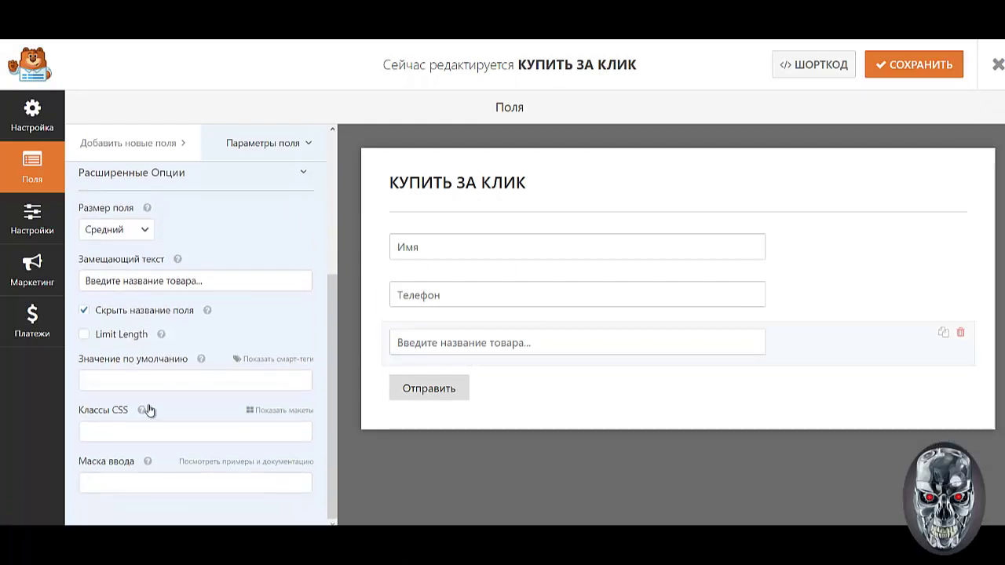
scroll(149, 410, "up", 2)
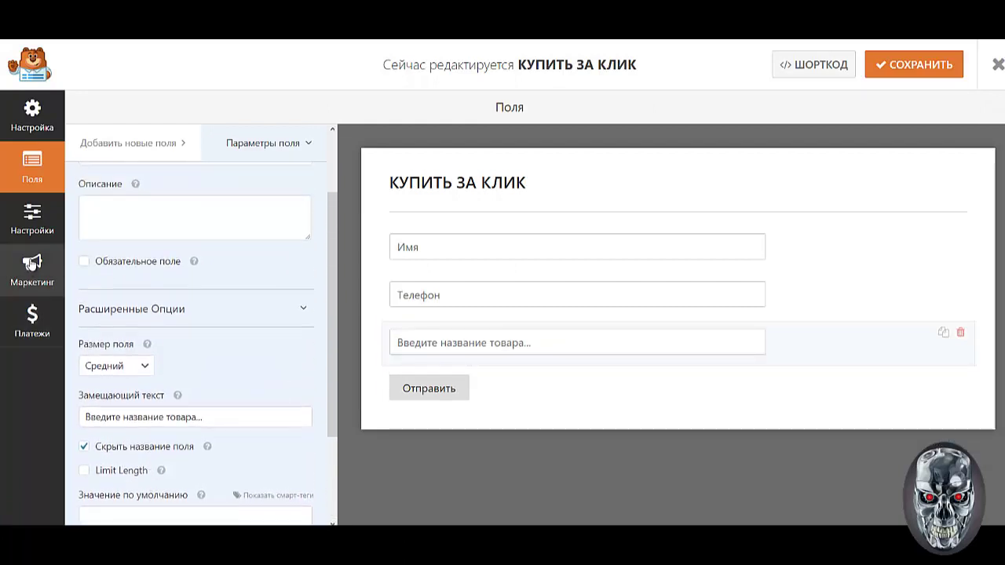
Change the email subject of the form's default notification to "КУПИТЬ ЗА КЛИК".
left_click(31, 217)
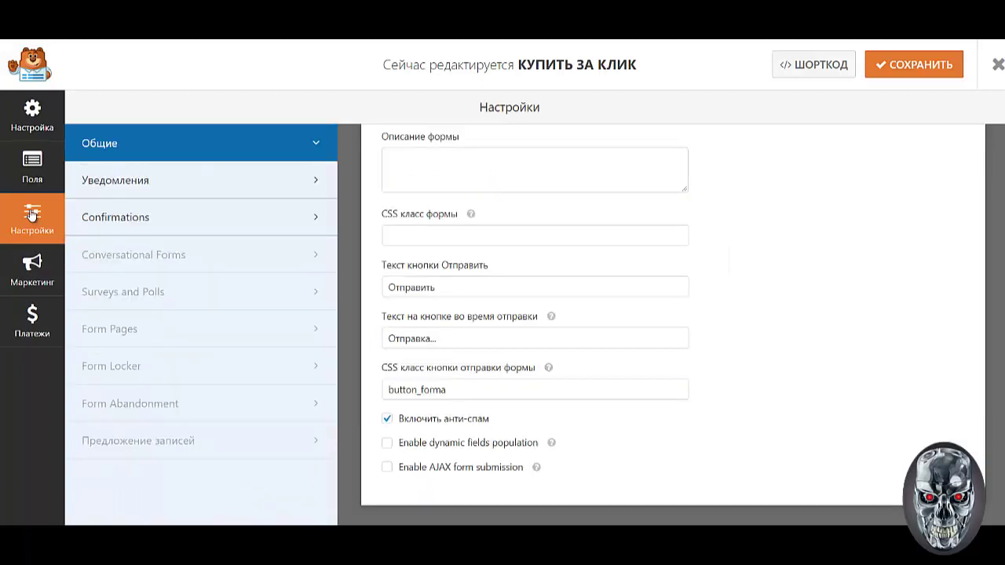
left_click(216, 186)
double_click(496, 249)
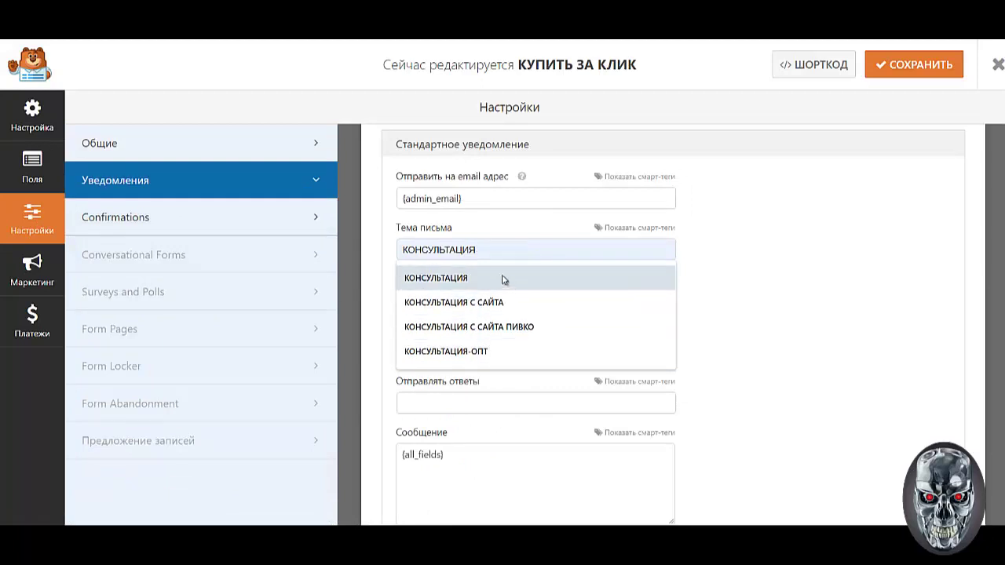
left_click_drag(479, 250, 359, 250)
type("К")
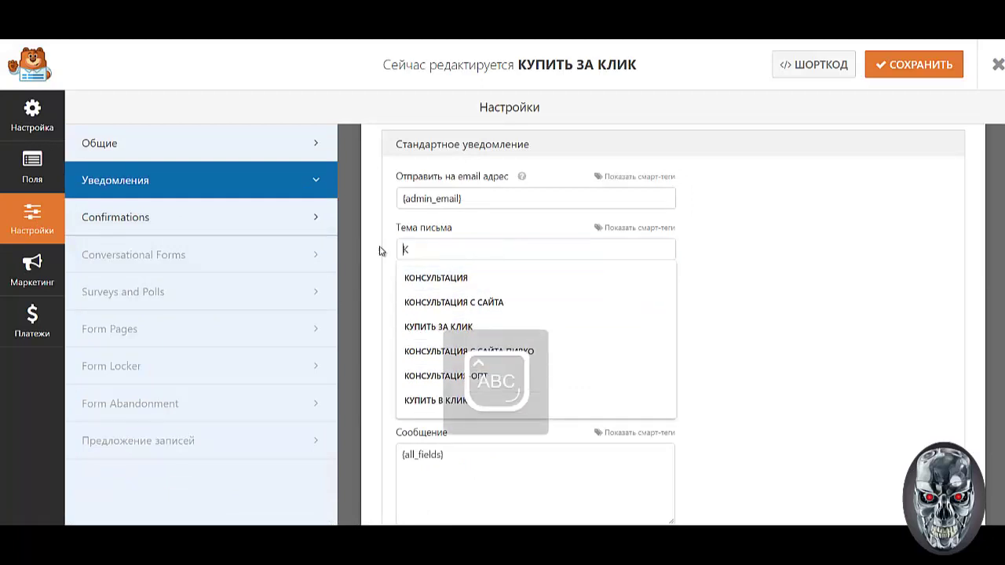
type("УПИТЬ ЗА КЛИК")
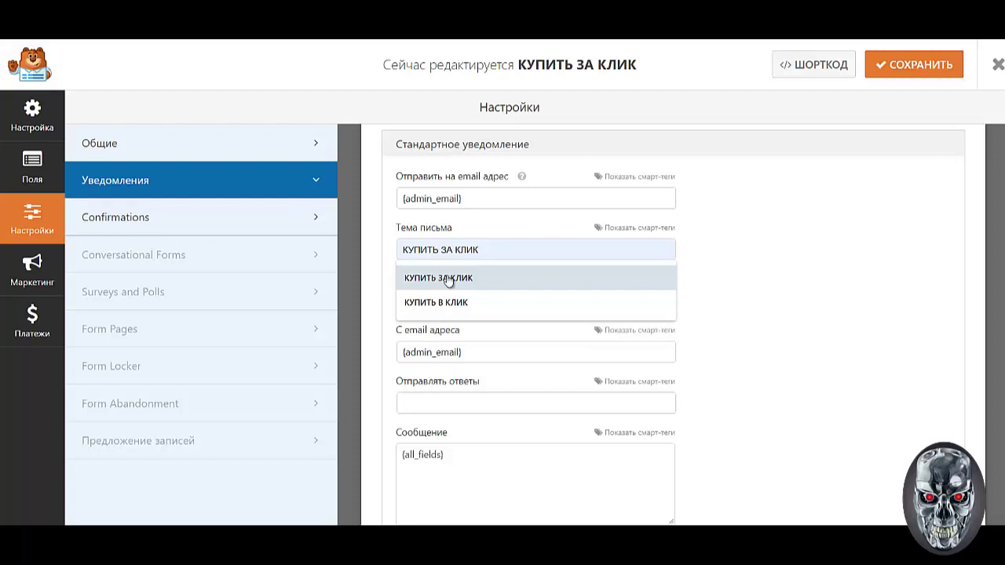
left_click(445, 278)
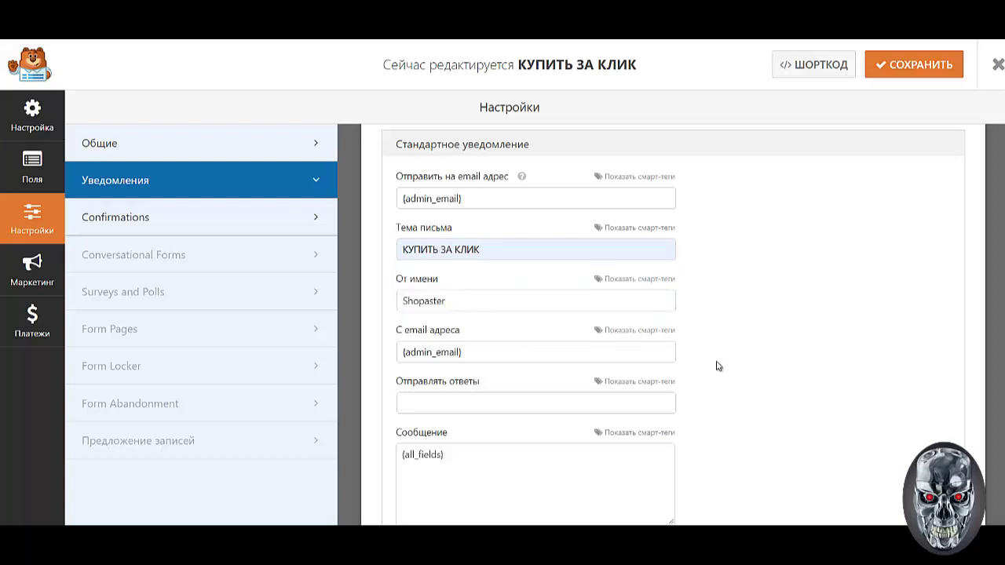
Reword the first sentence of the default confirmation message to "Спасибо за Ваш заказ!".
left_click(163, 223)
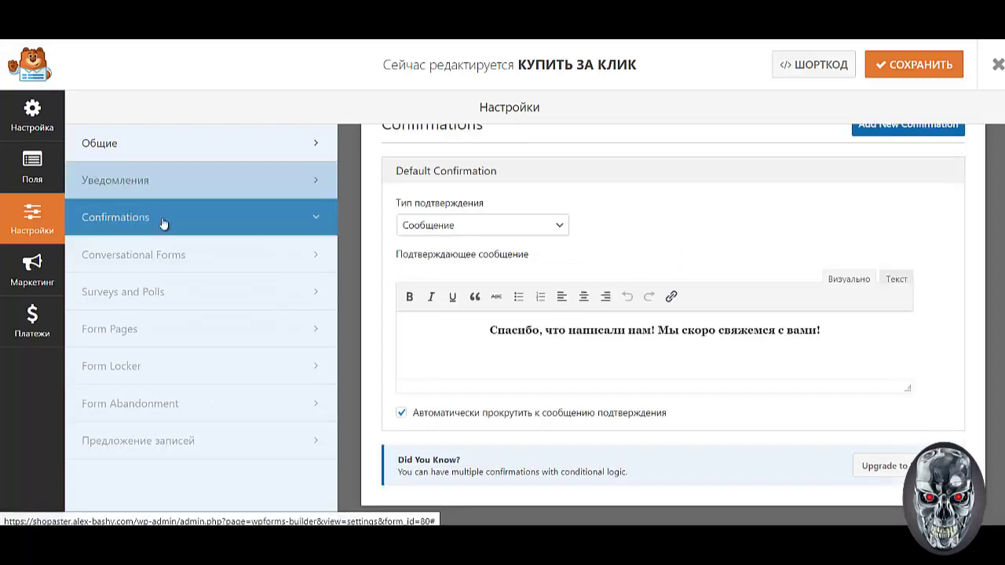
left_click(540, 330)
left_click_drag(540, 331, 653, 330)
type("за Ва")
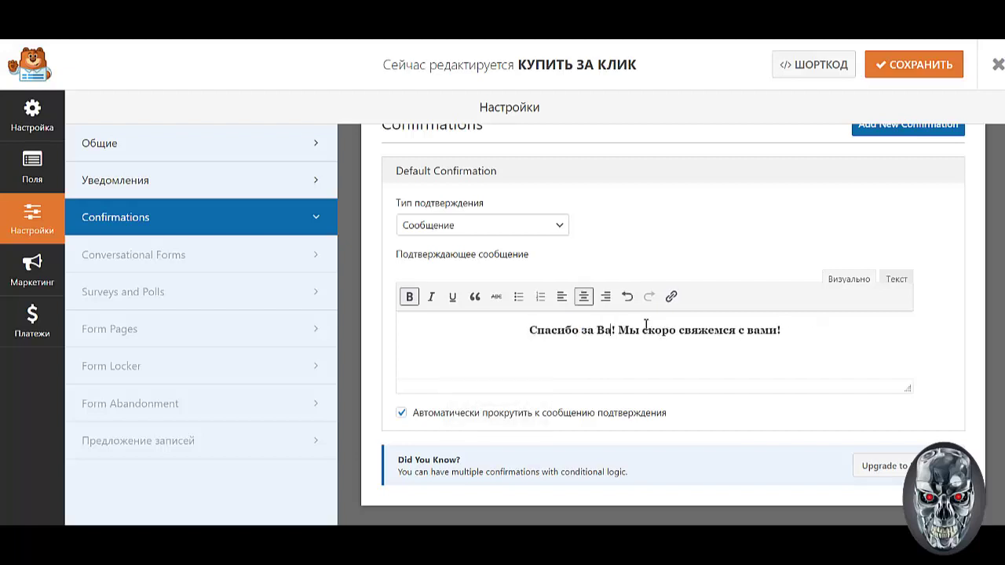
type("ш заказ")
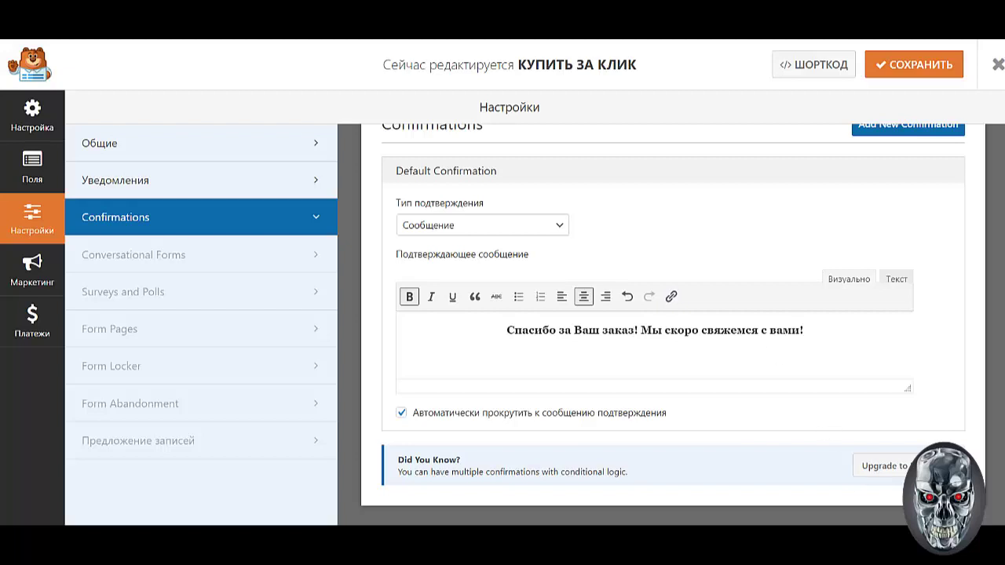
Save the КУПИТЬ ЗА КЛИК form and exit the form builder to the forms overview.
left_click(920, 68)
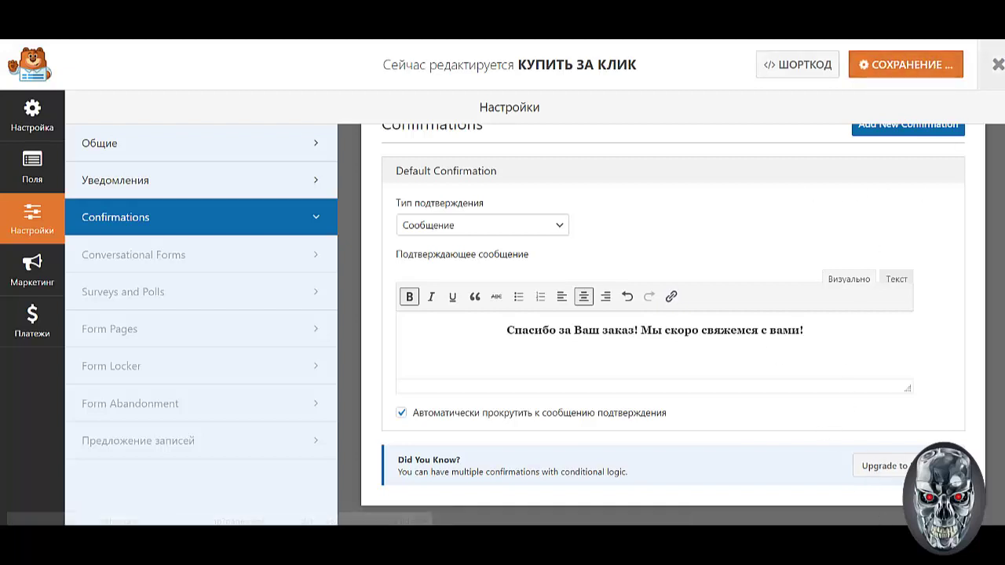
left_click(997, 66)
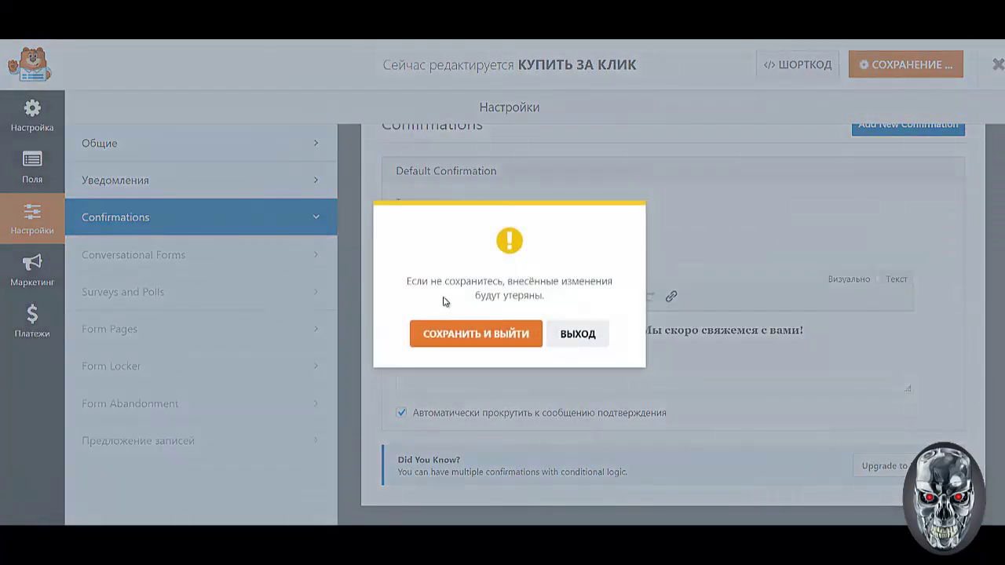
left_click(877, 263)
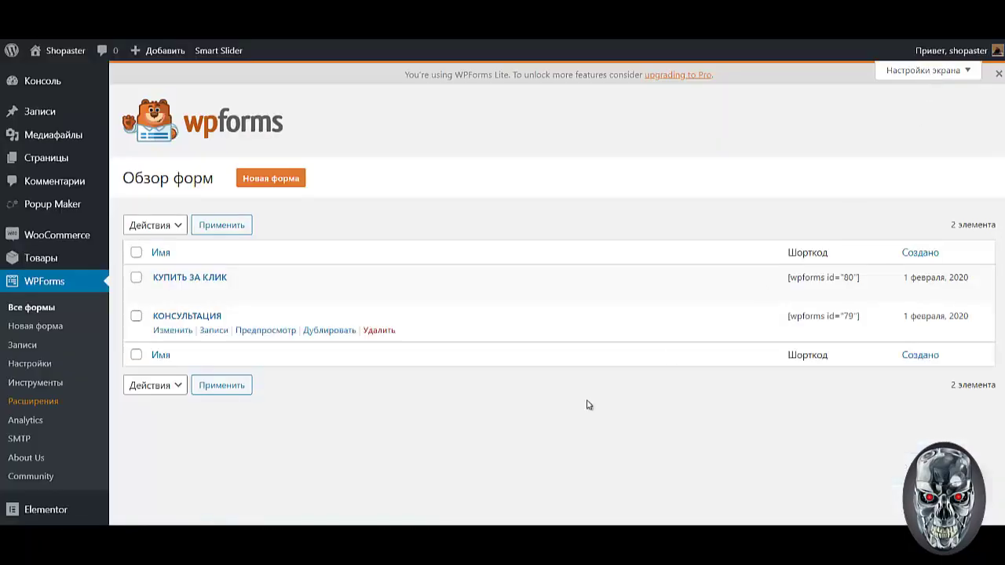